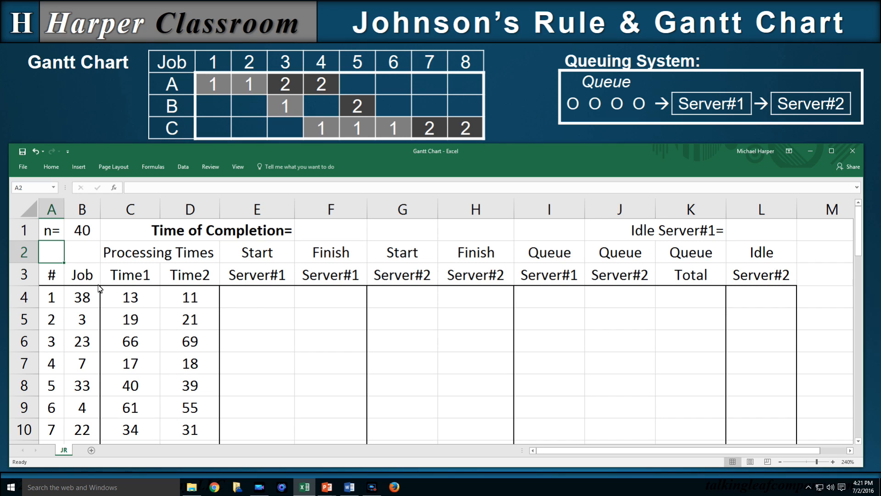
Step: Enter 0 as the first job's Server#1 start in E4 and calculate its finish in F4 with =E4+C4
left_click(255, 299)
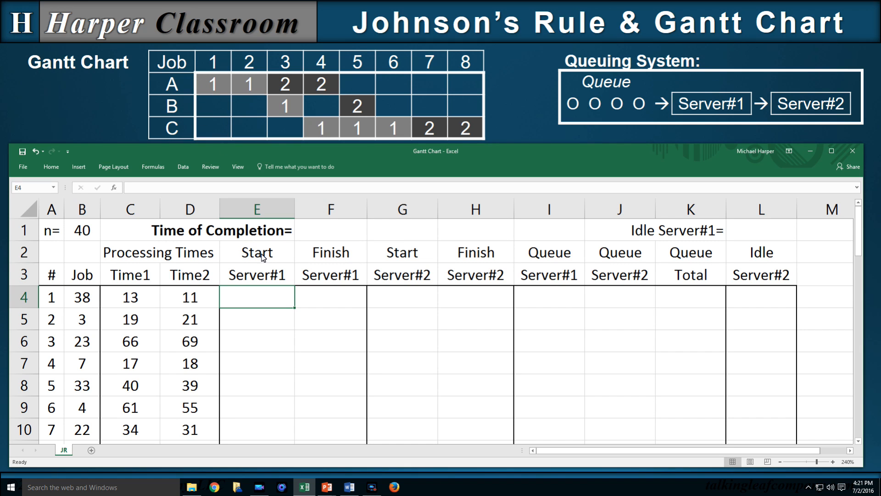
type("0")
left_click(330, 304)
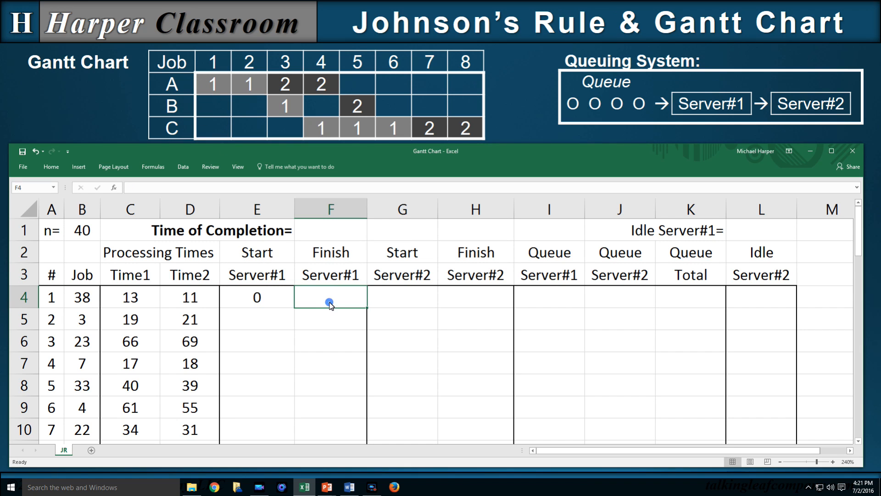
type("=")
left_click(254, 299)
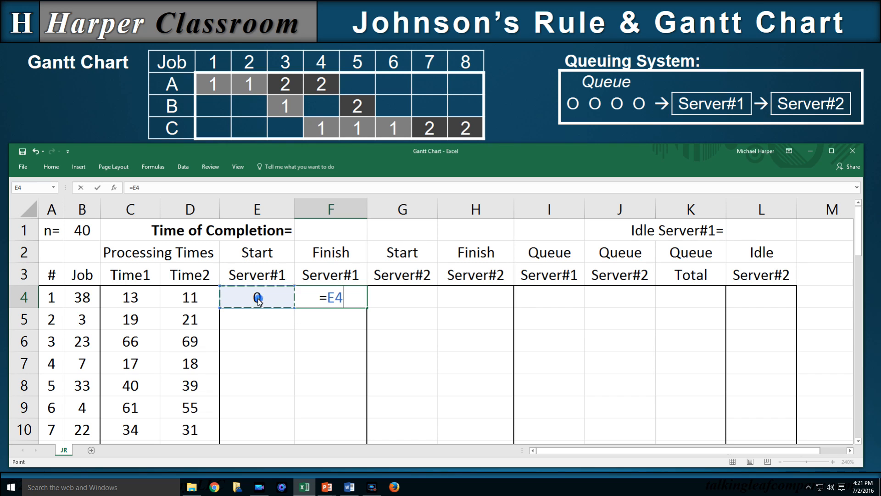
type("+")
left_click(131, 300)
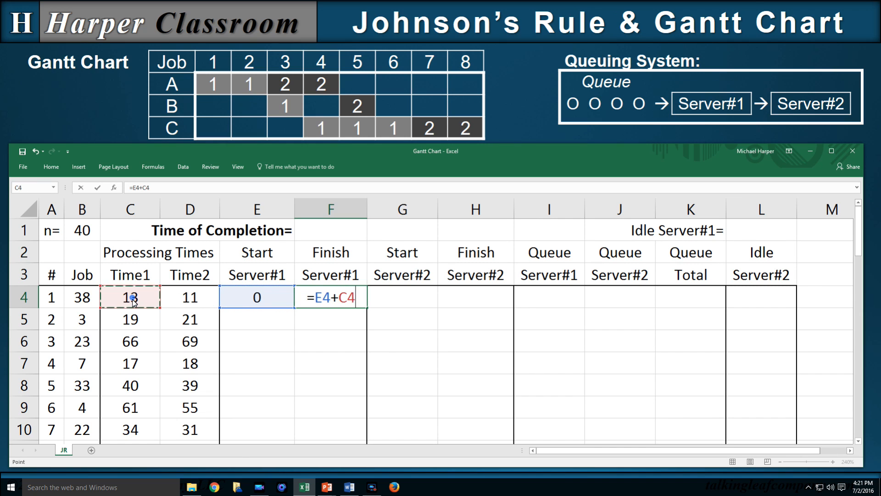
key("ctrl+Return")
Step: Set the second job's Server#1 start in E5 to the previous job's finish with =F4
left_click(256, 320)
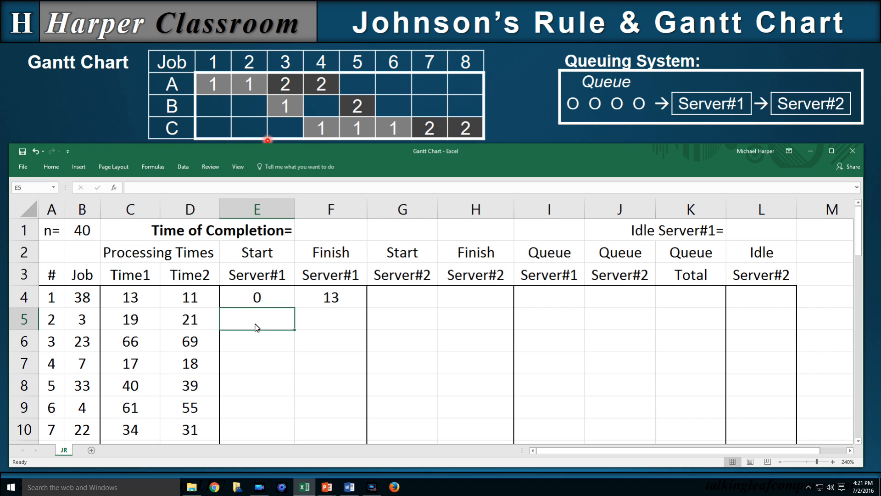
type("=")
left_click(330, 300)
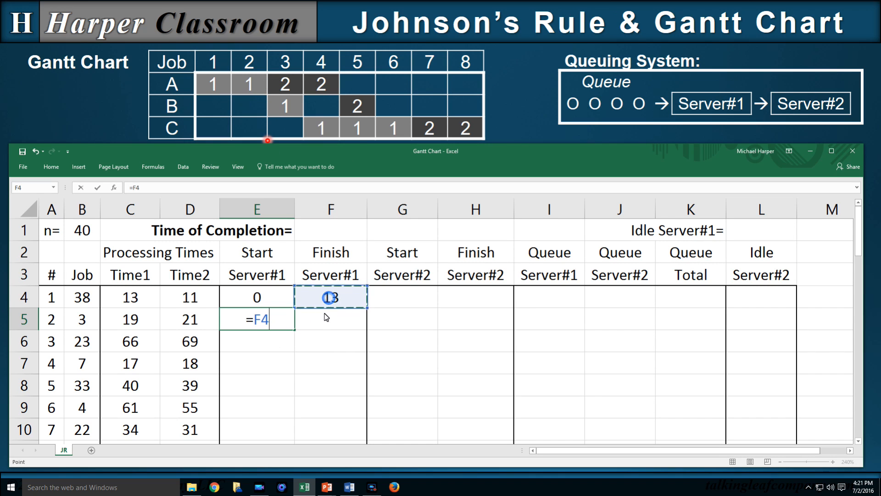
key("Return")
Step: Calculate the second job's Server#1 finish in F5 with =E5+C5 and fill E5:F5 down through row 9
left_click(320, 324)
type("=")
left_click(257, 325)
type("+")
left_click(135, 325)
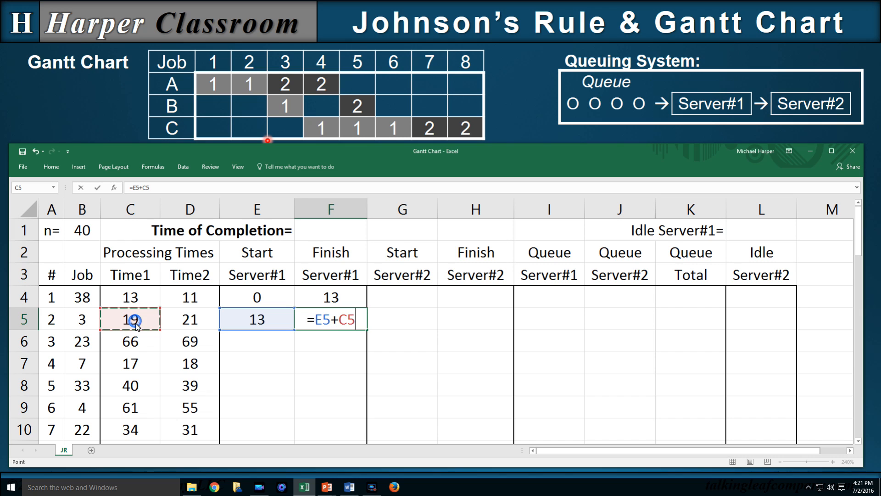
key("Return")
left_click_drag(255, 323, 367, 418)
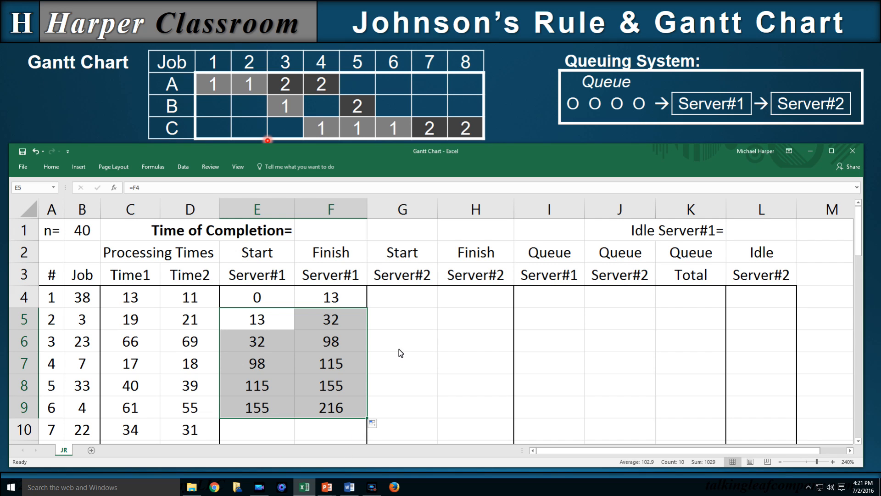
Step: Set the first job's Server#2 start in G4 to its Server#1 finish with =F4
left_click(400, 297)
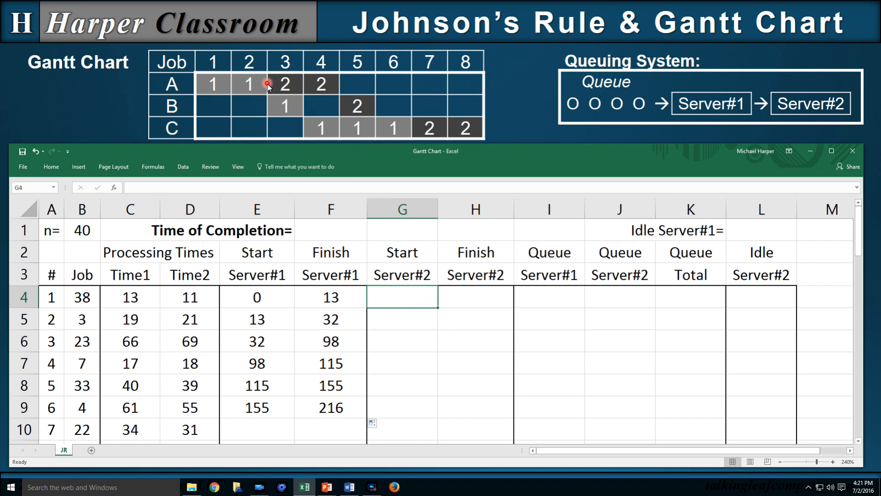
type("=")
left_click(339, 301)
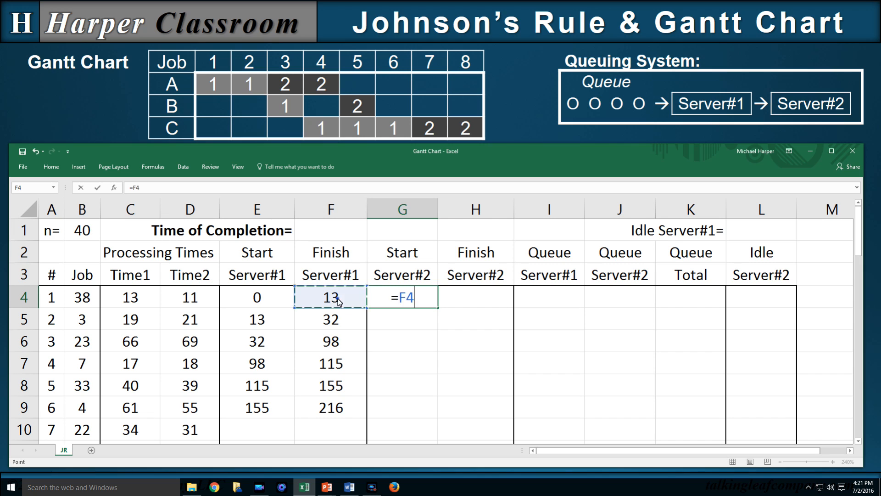
key("Return")
Step: Calculate the first job's Server#2 finish in H4 with =G4+D4
left_click(478, 302)
type("=")
left_click(403, 300)
type("+")
left_click(190, 299)
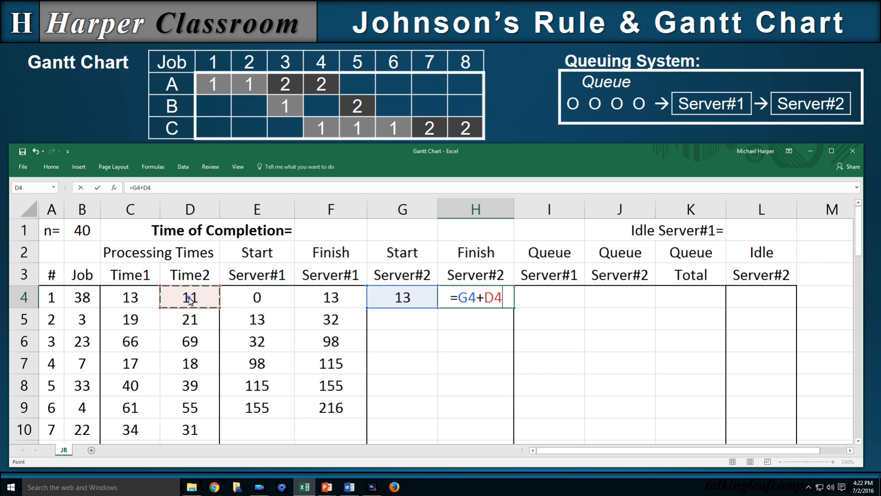
key("Return")
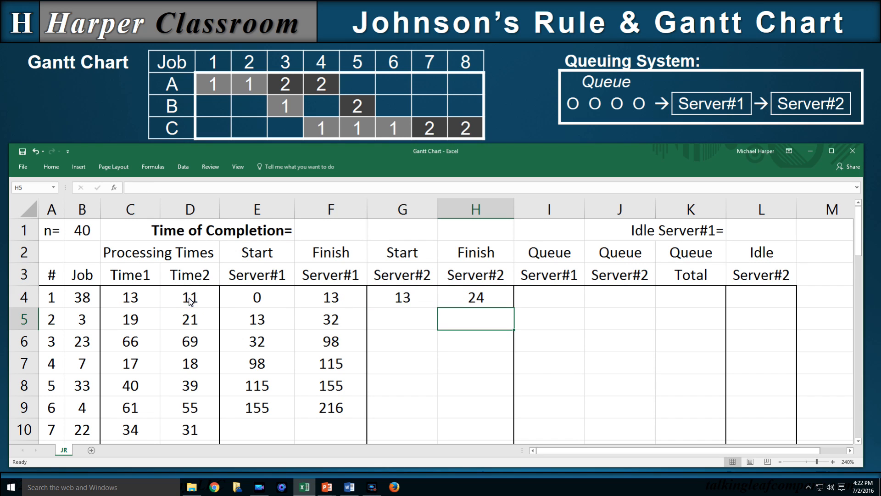
Step: Calculate the second job's Server#2 start in G5 with =MAX(F5,H4)
left_click(396, 320)
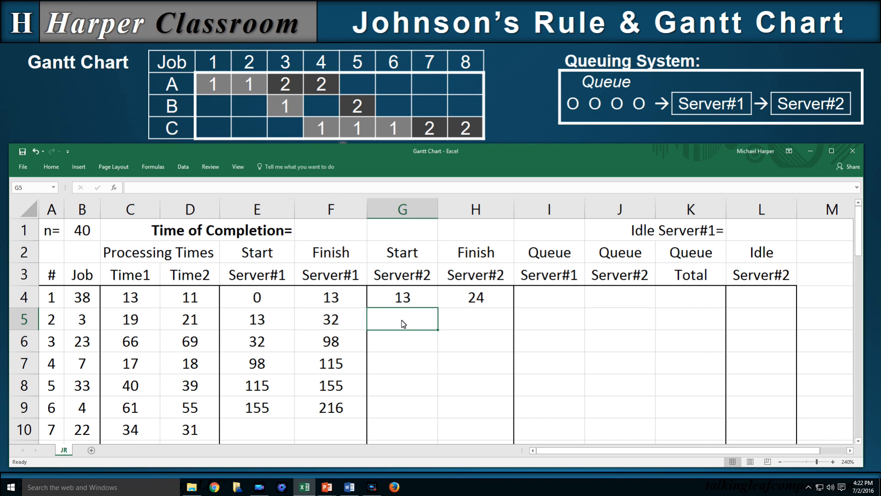
type("=max(")
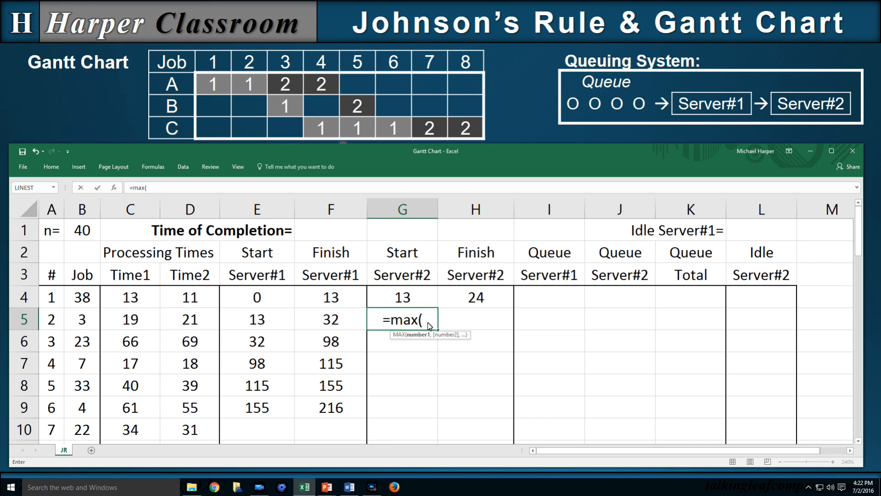
left_click(330, 322)
type(",")
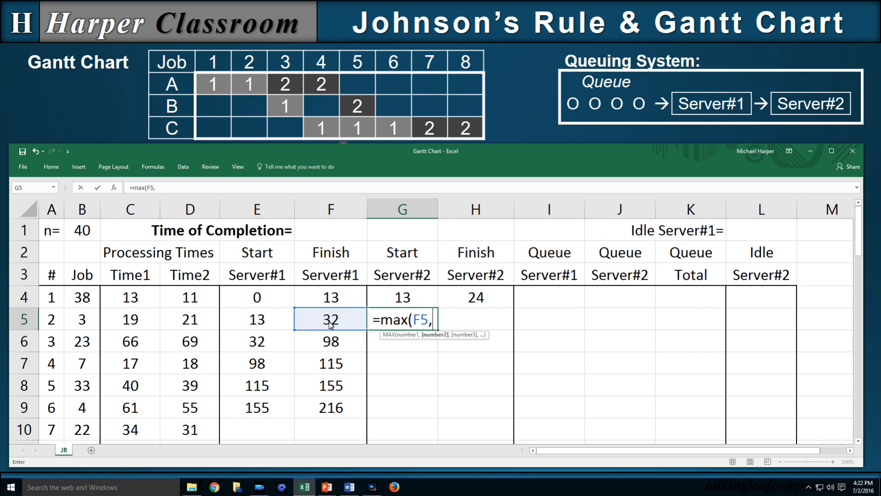
left_click(483, 299)
type(")")
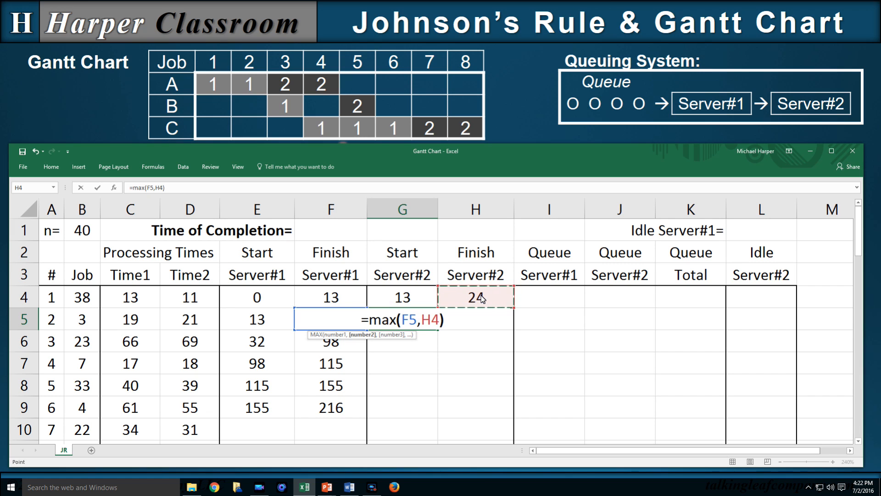
key("Return")
Step: Calculate the second job's Server#2 finish in H5 with =G5+D5 and fill G5:H5 down through row 9
left_click(473, 320)
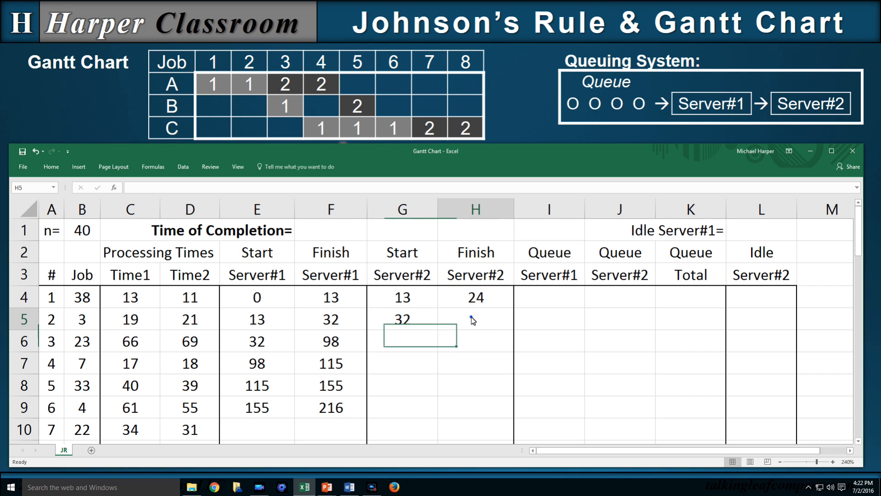
type("=")
left_click(406, 321)
type("+")
left_click(198, 323)
key("Return")
left_click_drag(396, 325, 448, 317)
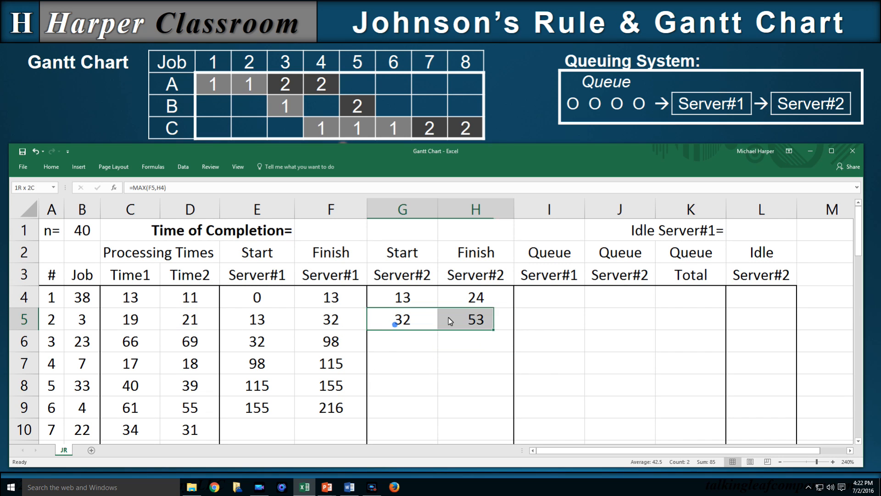
left_click_drag(514, 330, 516, 418)
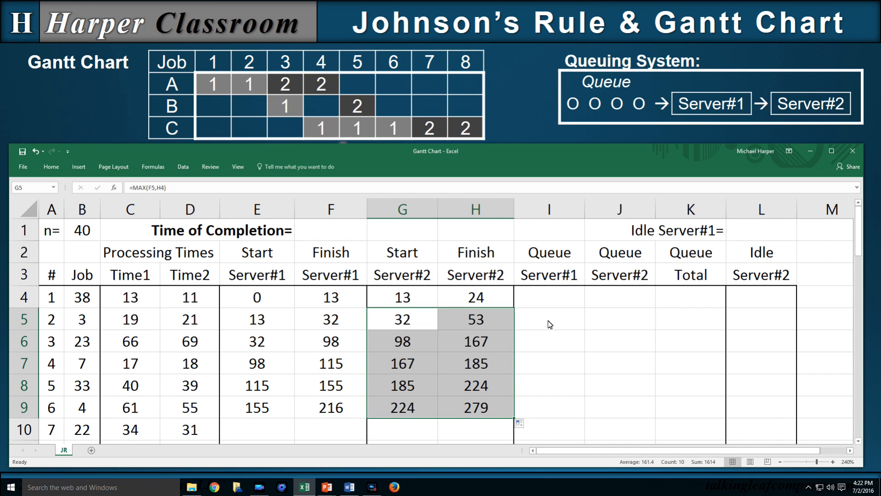
Step: Enter 0 for the first job's Server#1, Server#2 and total queue times in I4:K4
left_click(553, 303)
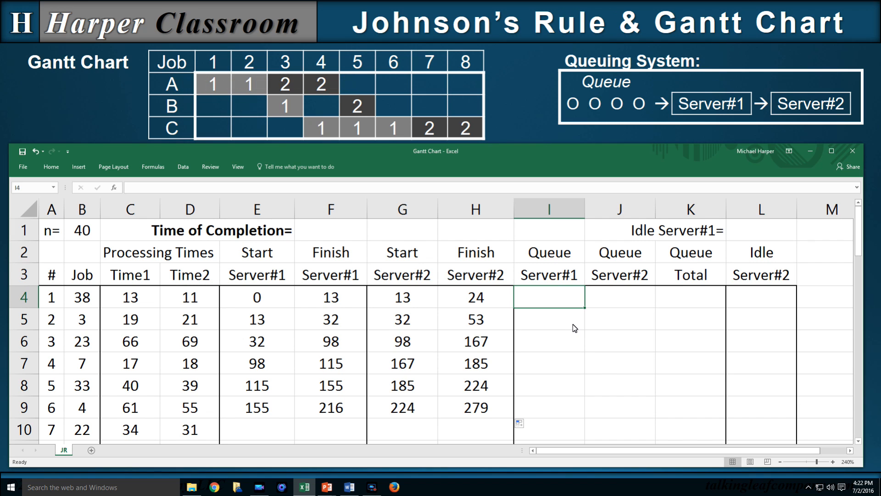
type("0")
key("Tab")
type("0")
key("Tab")
type("0")
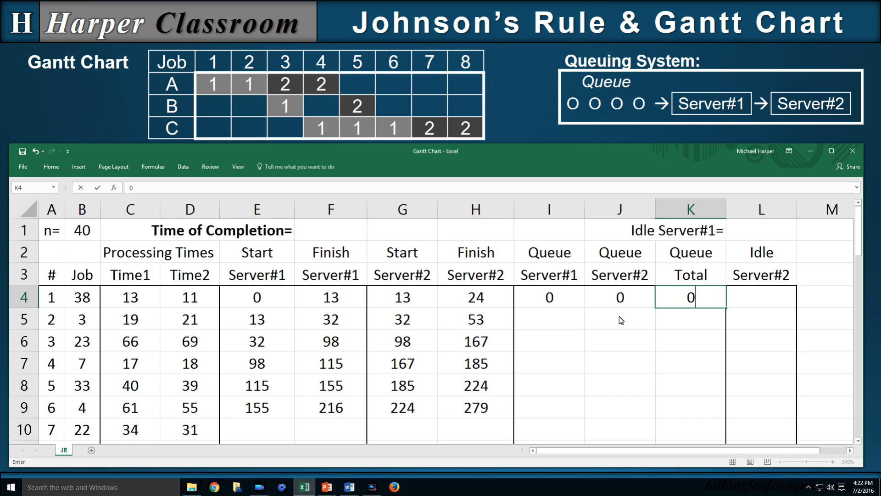
Step: Set the second job's Server#1 queue time in I5 to the first job's Server#1 finish with =F4
left_click(548, 321)
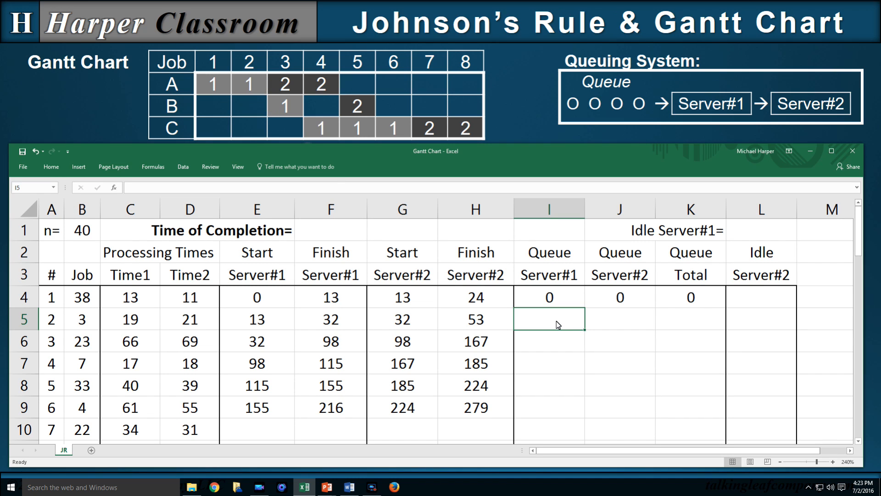
type("=")
left_click(333, 299)
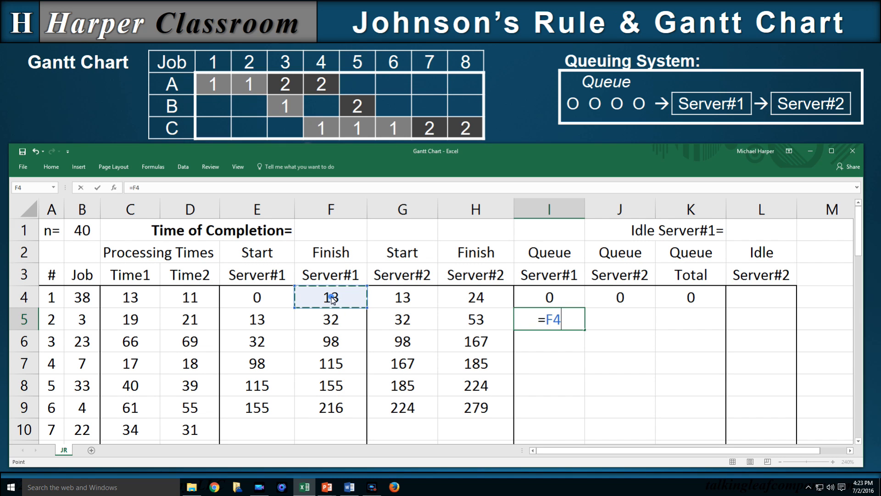
key("Return")
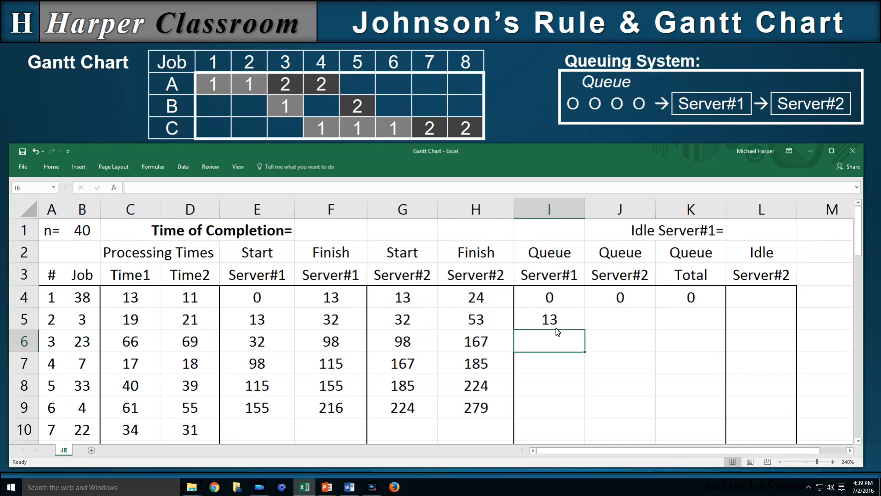
Step: Calculate the second job's Server#2 queue time in J5 with =IF(H4>F5,H4-F5,0)
left_click(616, 322)
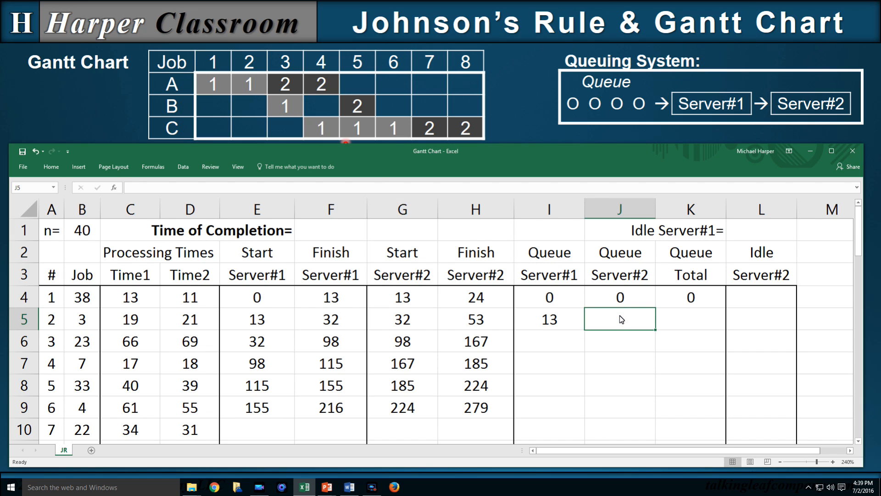
type("=if(")
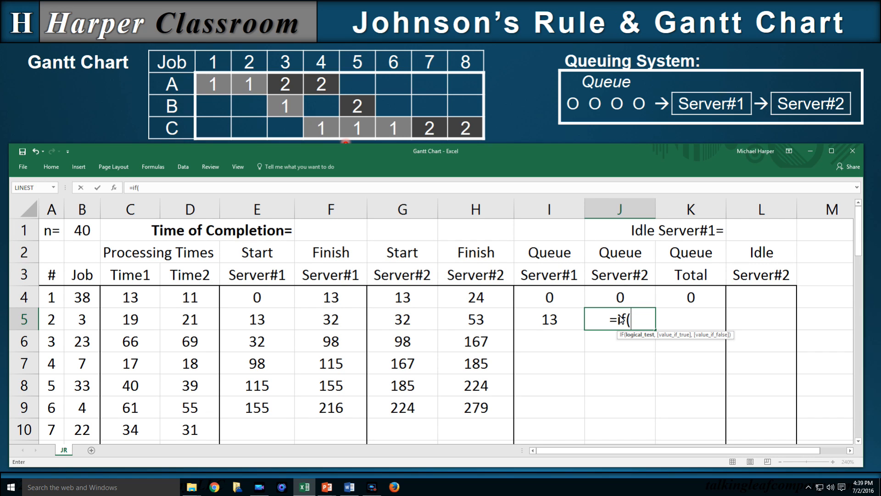
left_click(477, 297)
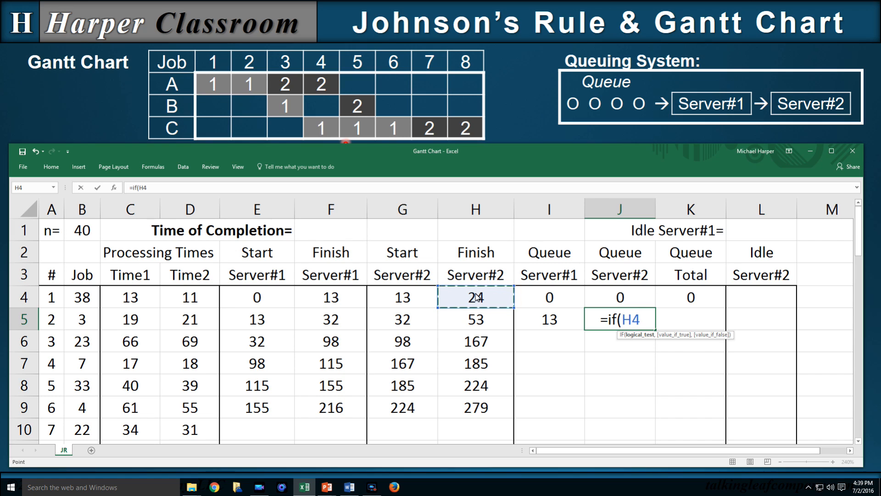
type(">")
left_click(337, 320)
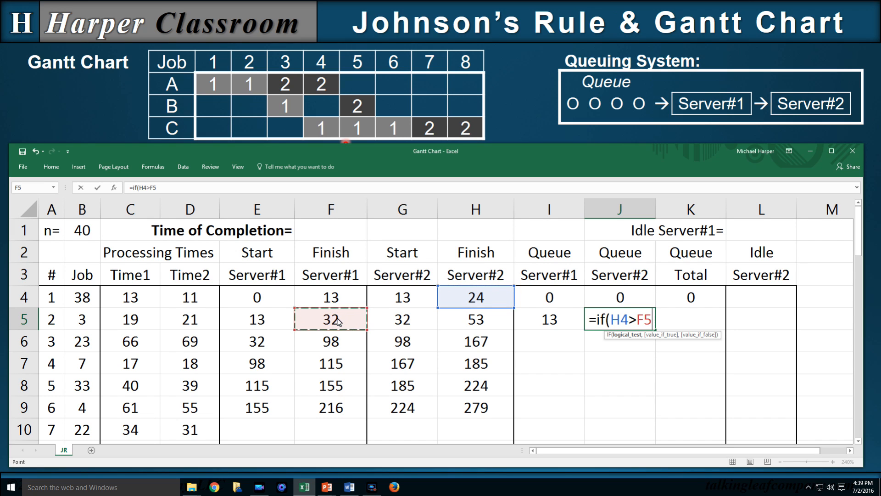
type(",")
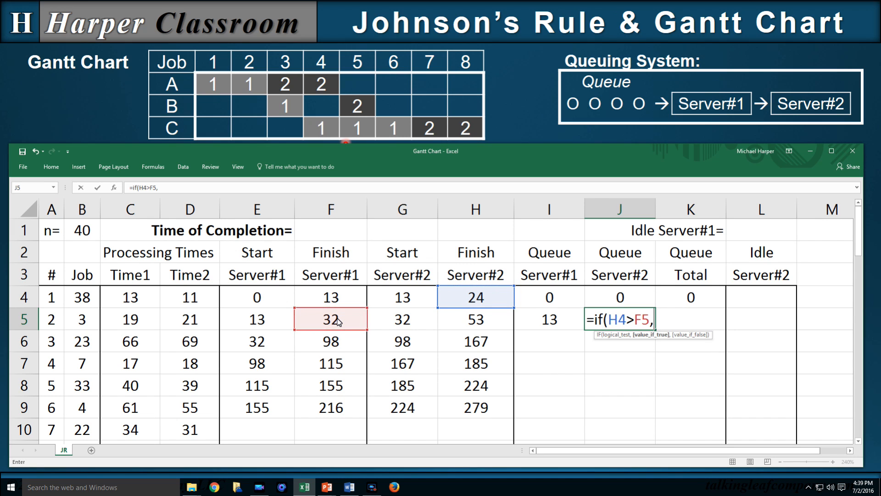
left_click(483, 299)
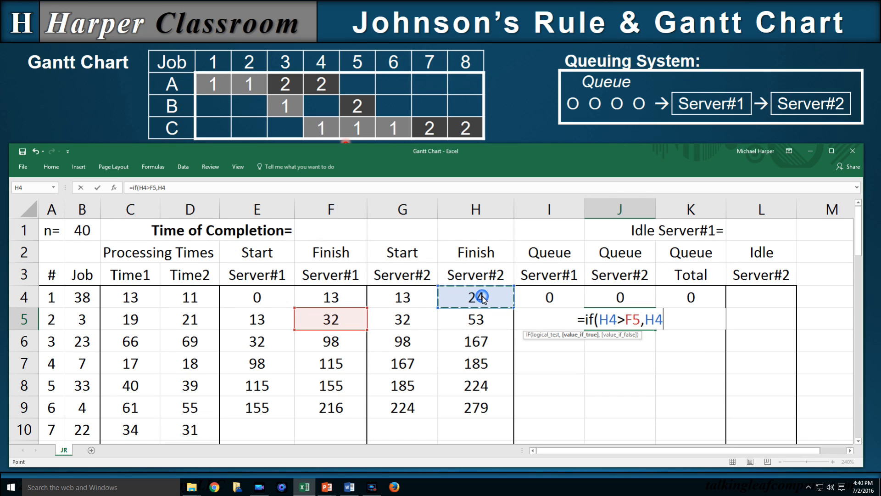
type("-")
left_click(354, 321)
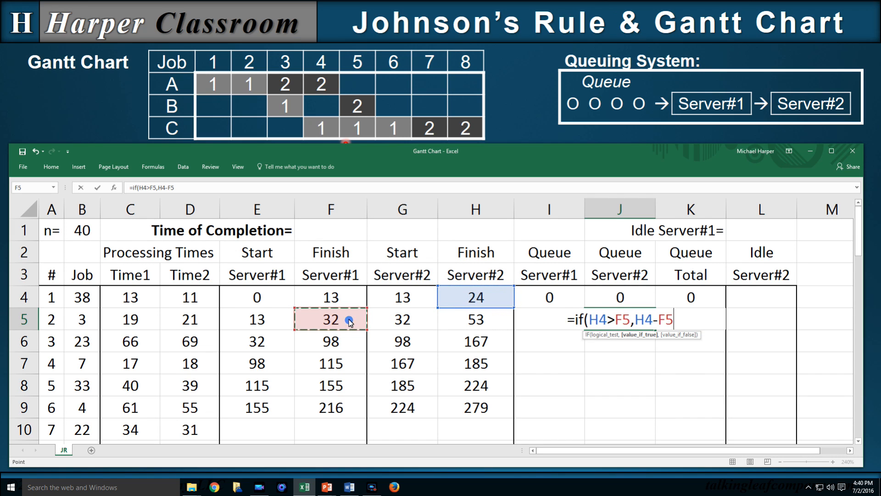
type(",")
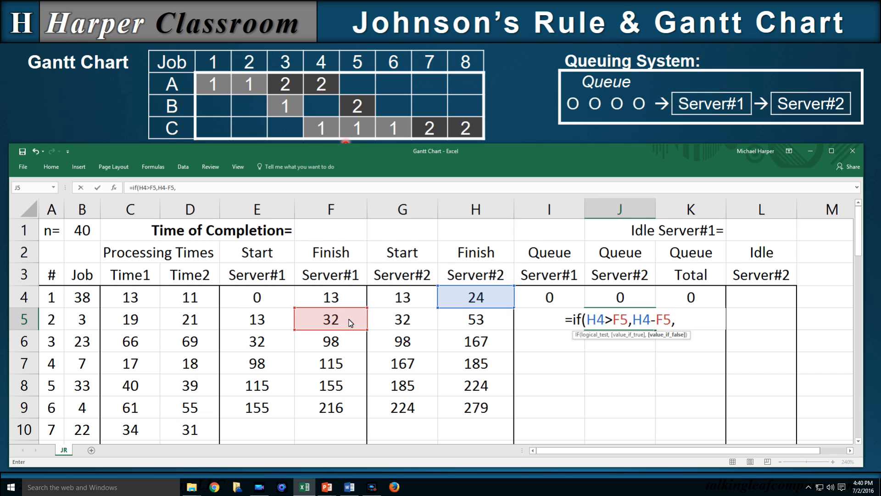
type("0)")
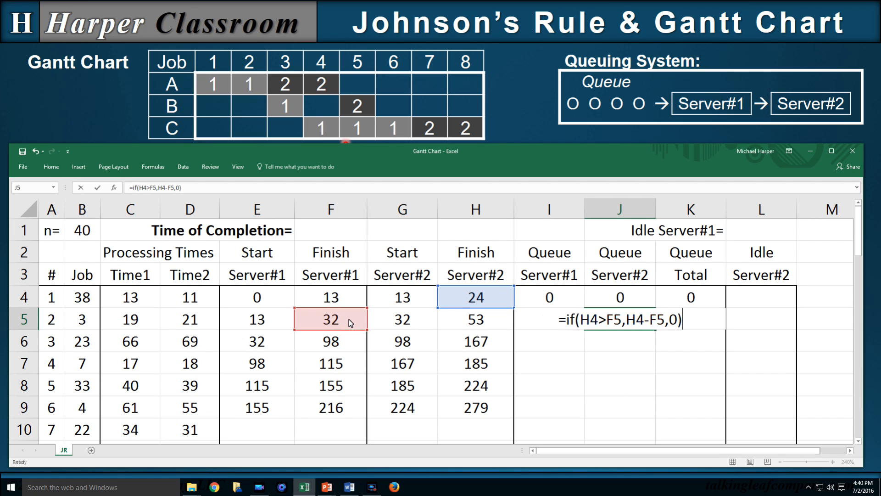
key("Return")
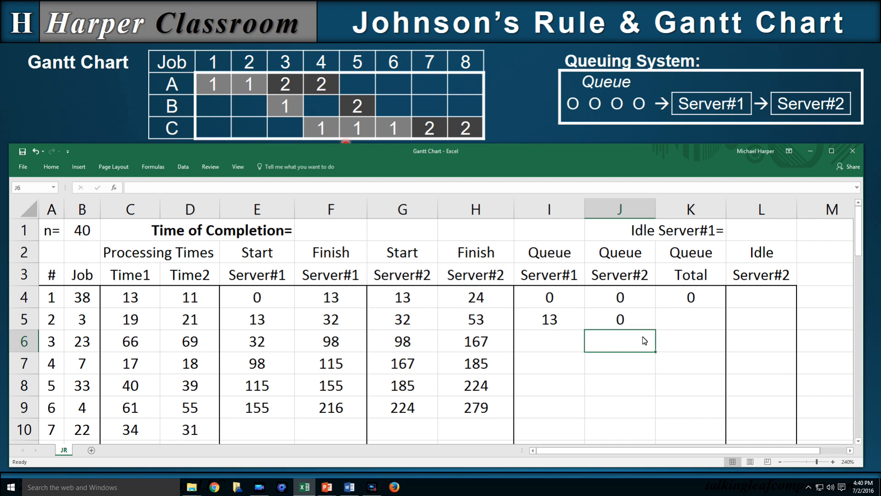
Step: Calculate the second job's total queue time in K5 with =I5+J5 and fill I5:K5 down through row 9
left_click(681, 320)
type("=")
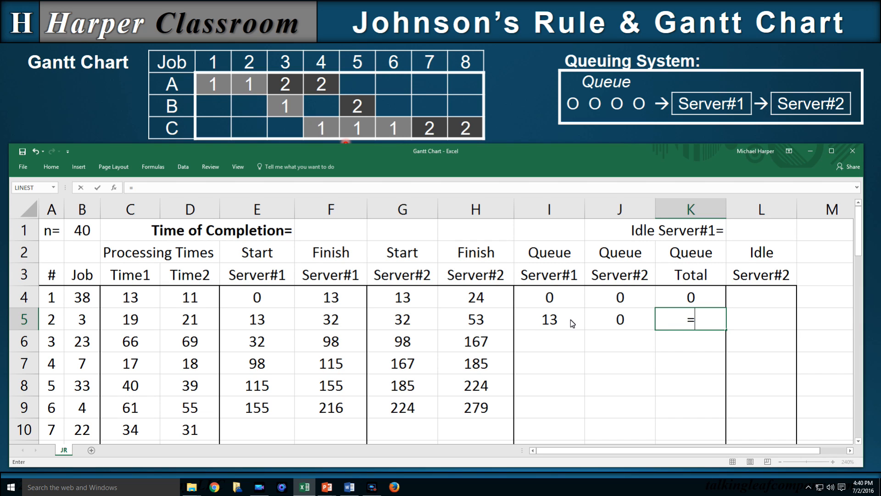
left_click(564, 320)
type("+")
left_click(620, 321)
key("Return")
left_click_drag(574, 318, 719, 415)
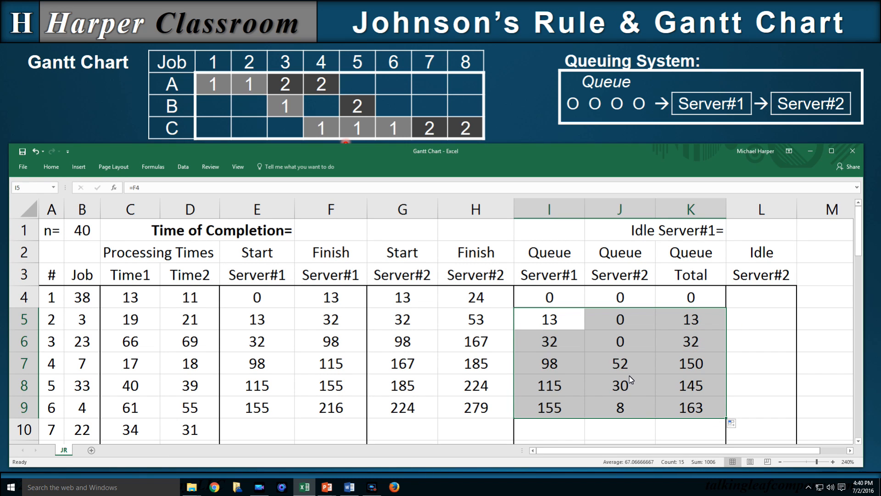
Step: Set the first job's Server#2 idle time in L4 to its Time1 value with =C4
left_click(767, 299)
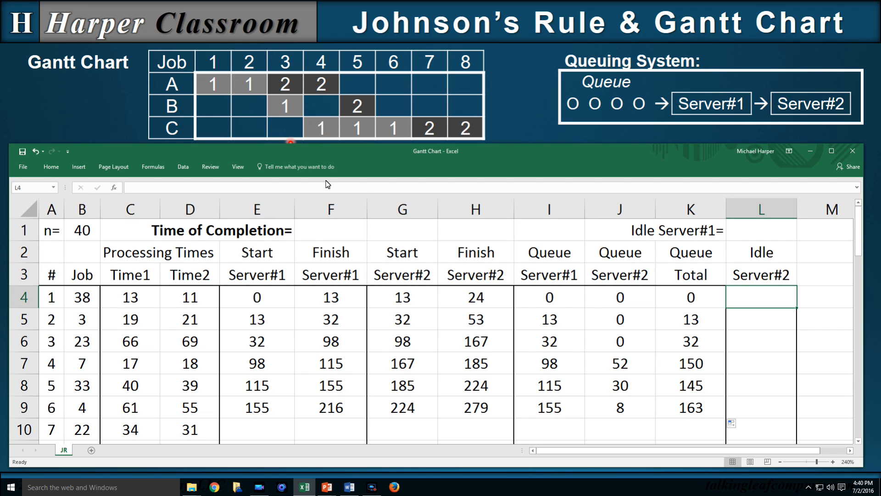
type("=")
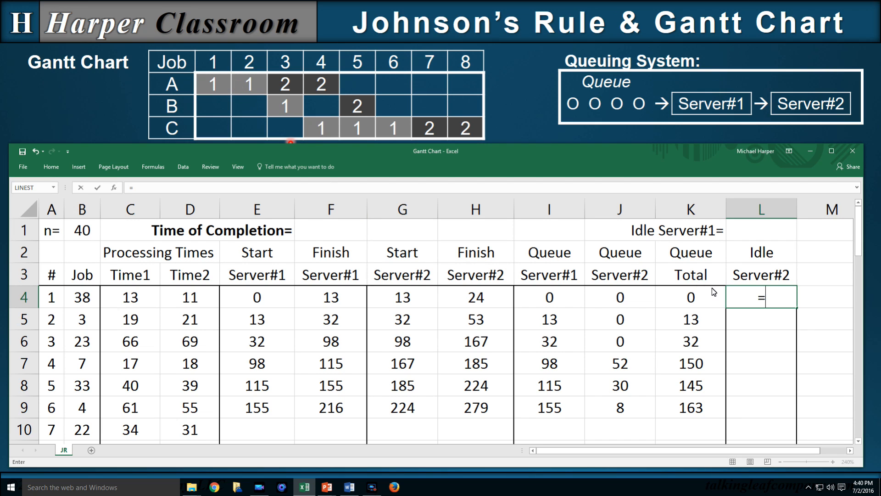
left_click(135, 301)
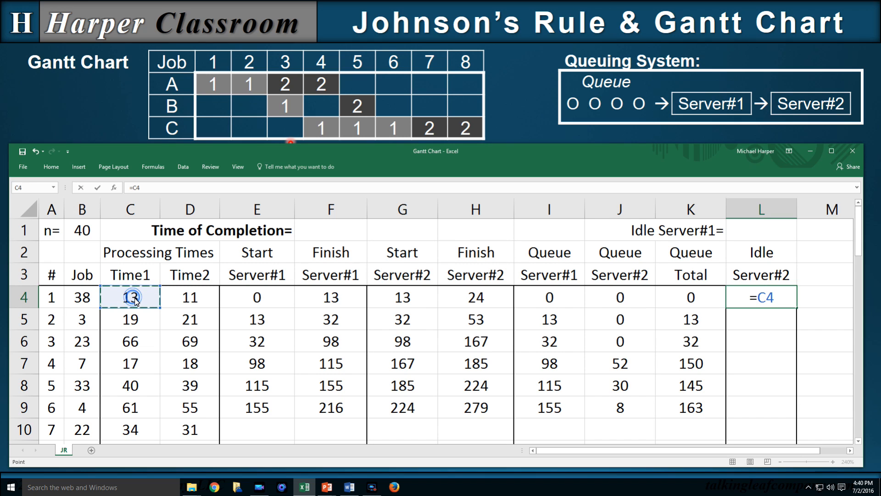
key("Return")
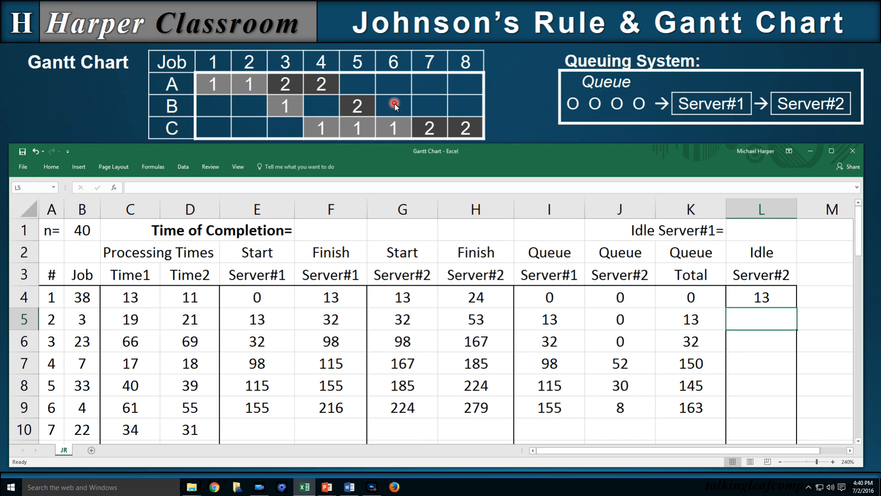
Step: Calculate the second job's Server#2 idle time in L5 with =IF(F5>H4,F5-H4,0) and fill it down through row 9
type("=if(")
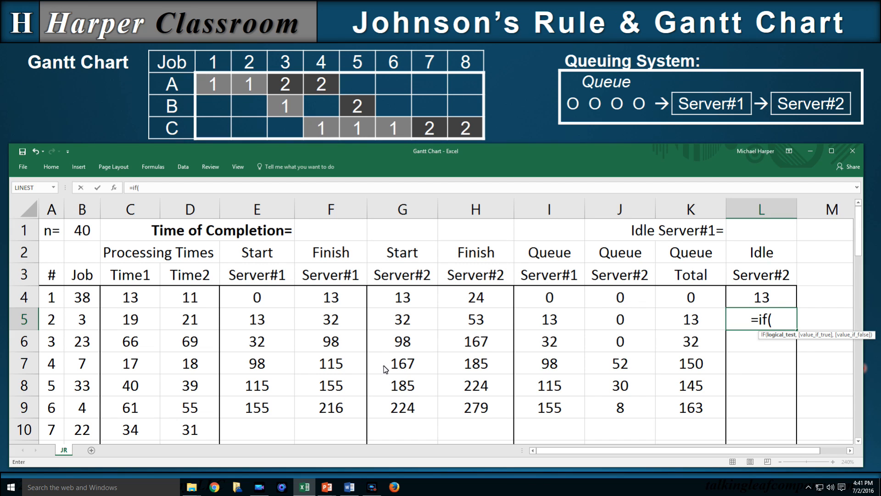
left_click(336, 322)
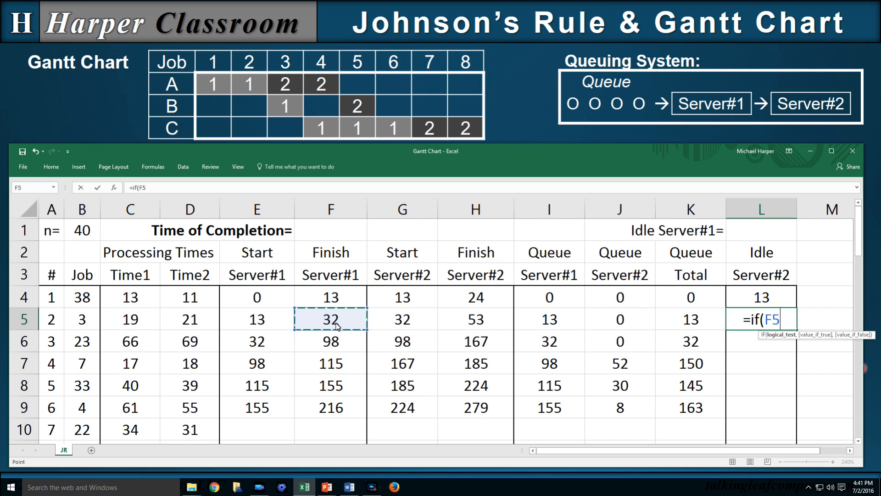
type(">")
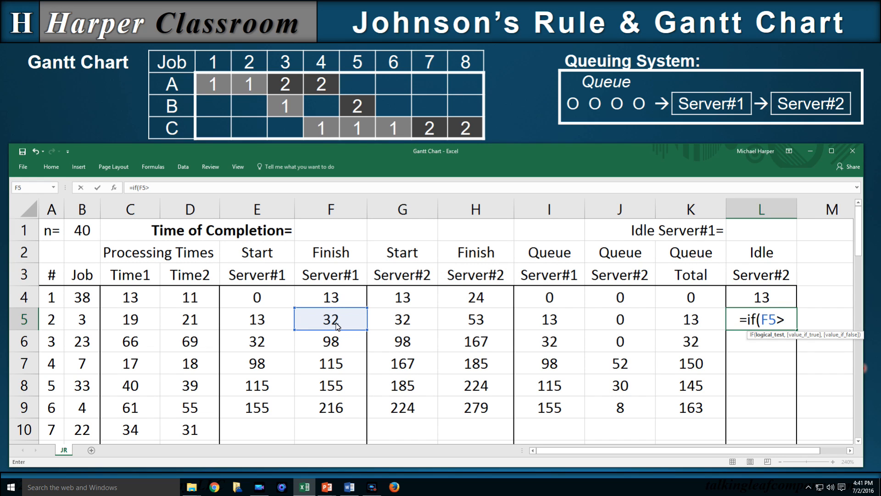
left_click(478, 299)
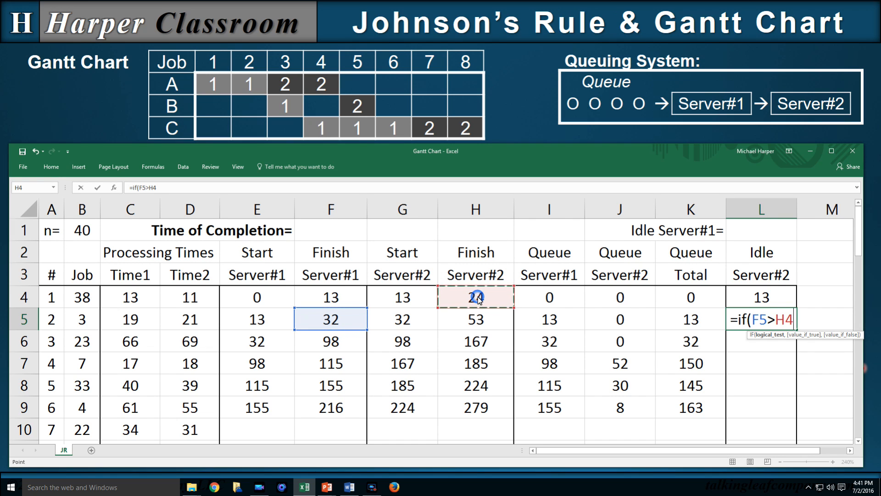
type(",")
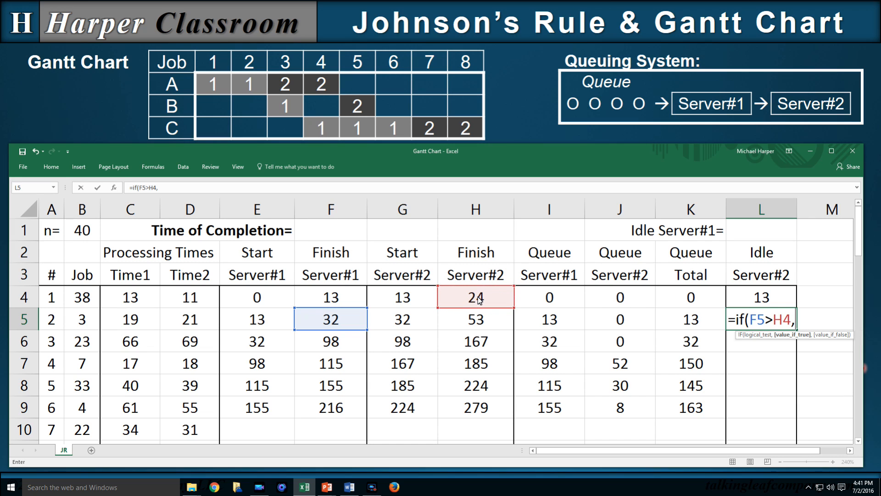
left_click(351, 327)
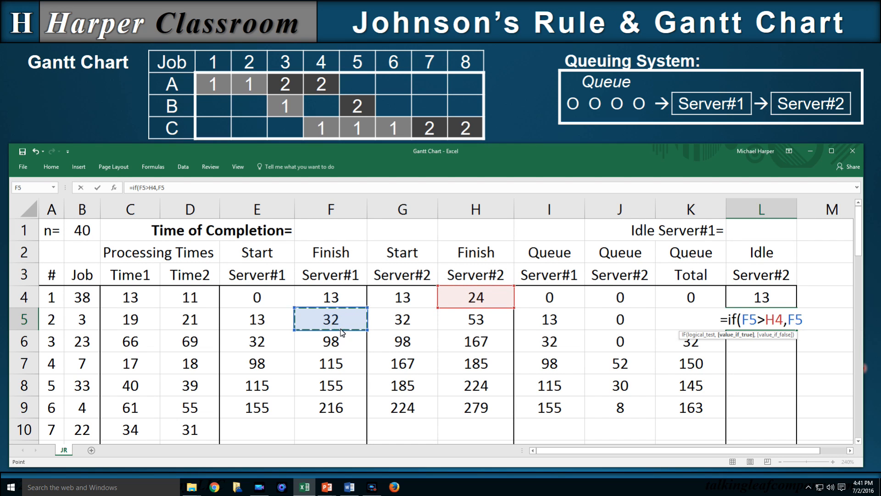
type("-")
left_click(477, 301)
type(",0)")
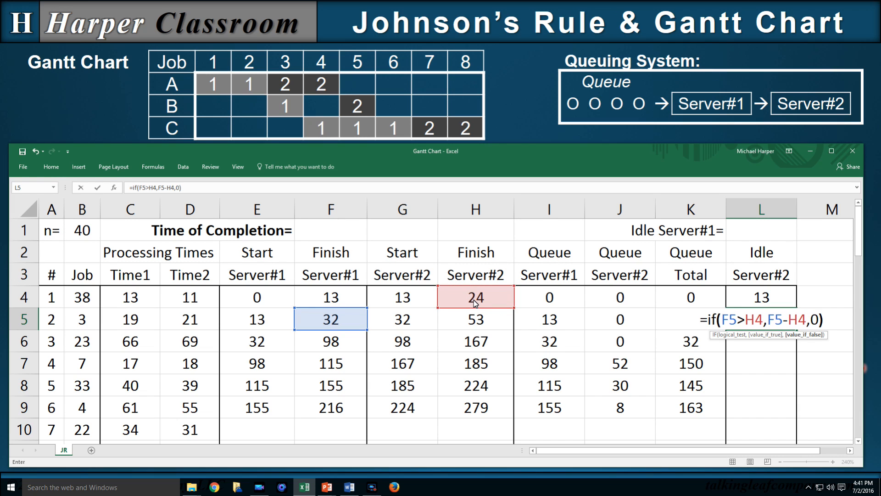
key("Return")
left_click(773, 323)
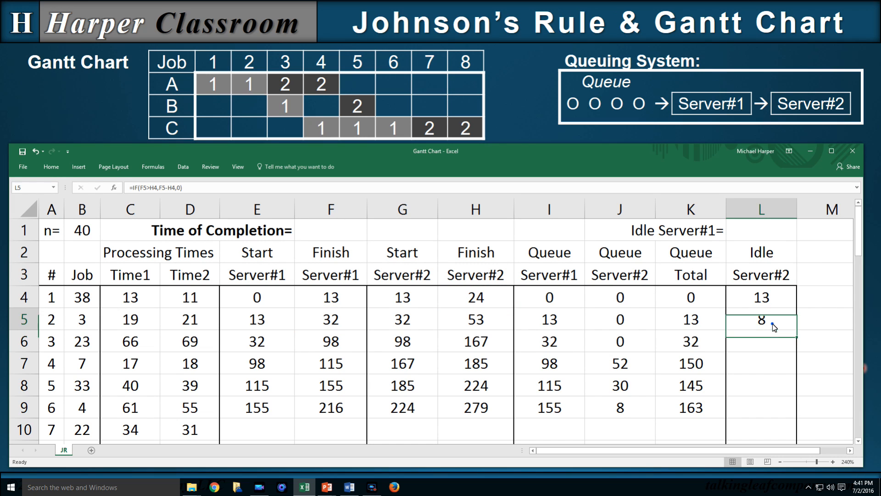
left_click_drag(797, 330, 794, 413)
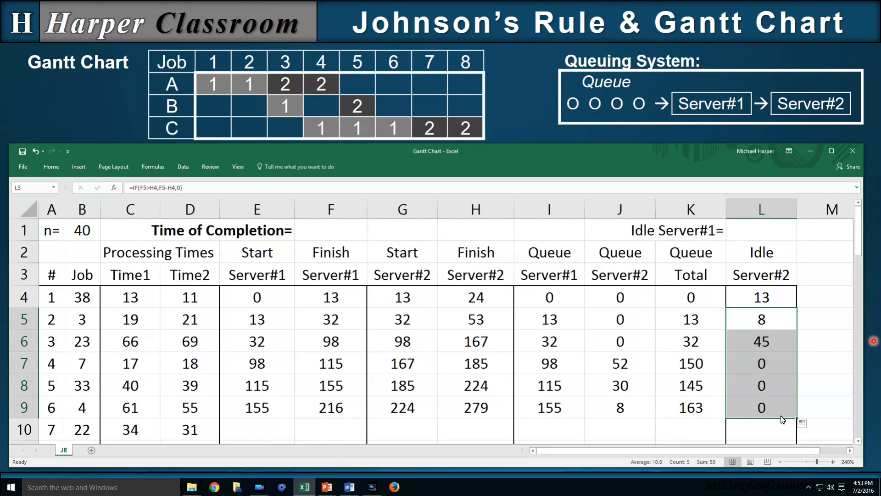
Step: Fill the schedule formulas in E9:L9 down through row 43 and check the last job's finish times on both servers
left_click_drag(275, 412, 792, 410)
scroll(793, 406, "down", 2)
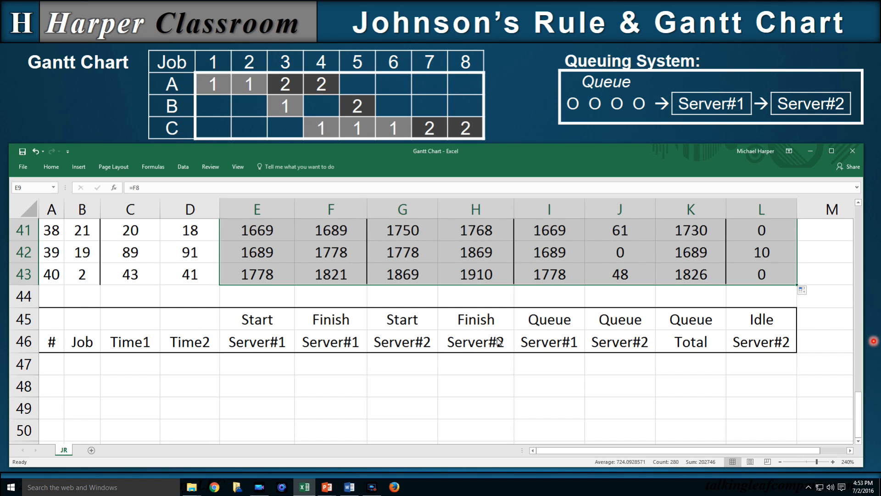
left_click(480, 277)
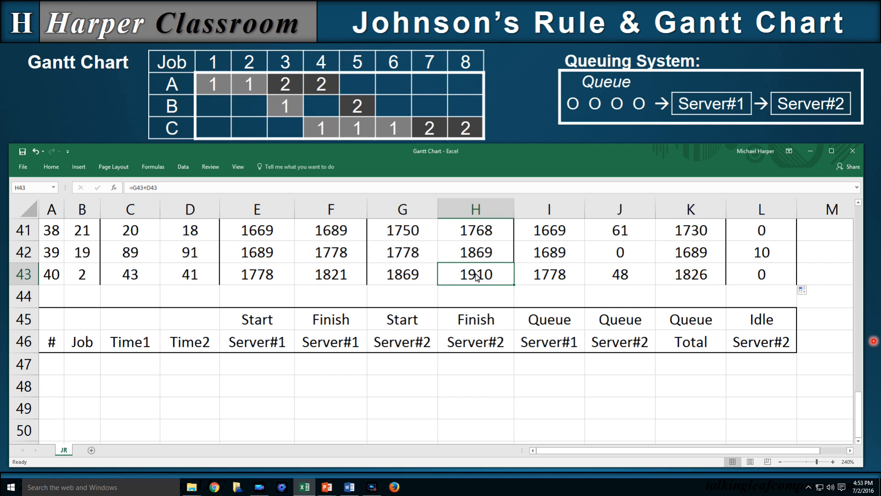
left_click(334, 278)
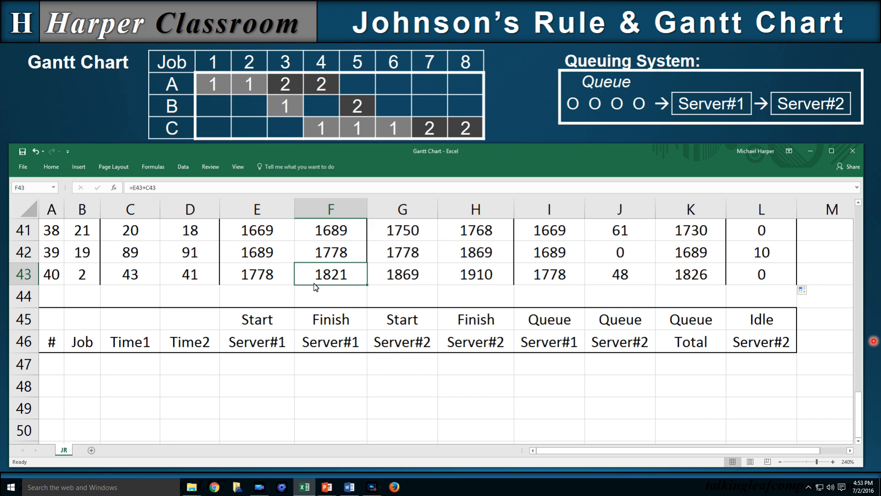
Step: Set the Time of Completion in F1 to the last job's Server#2 finish with =H43
left_click_drag(859, 401, 867, 205)
left_click(334, 230)
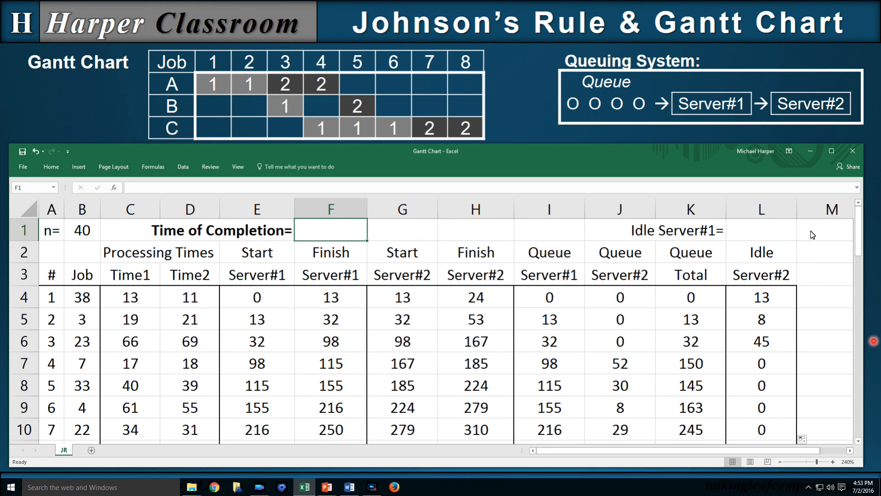
type("=")
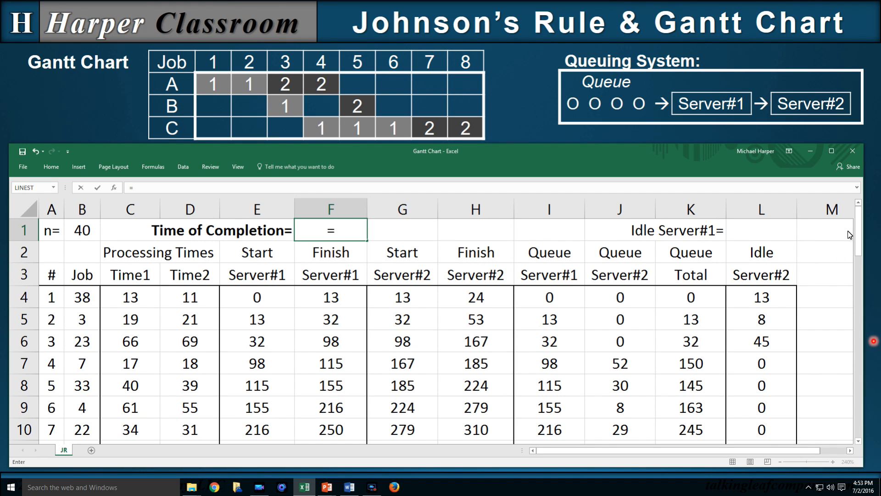
left_click_drag(858, 214, 858, 414)
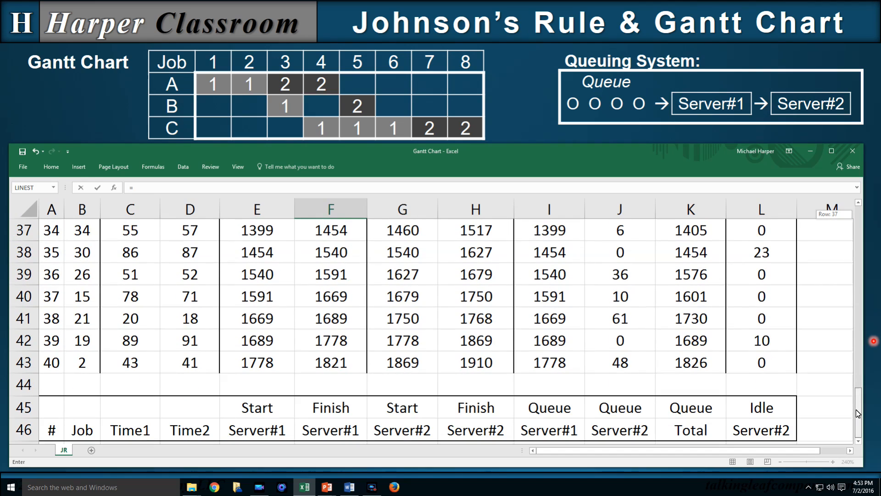
left_click(481, 368)
key("Return")
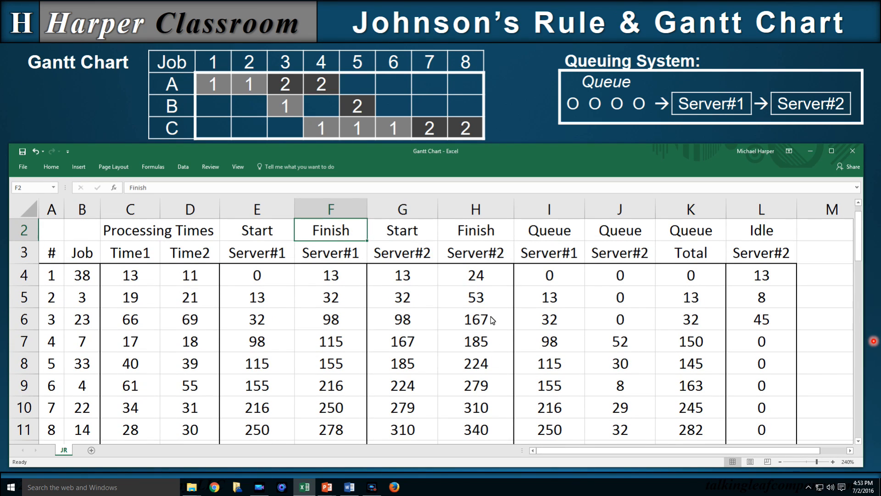
scroll(524, 304, "up", 1)
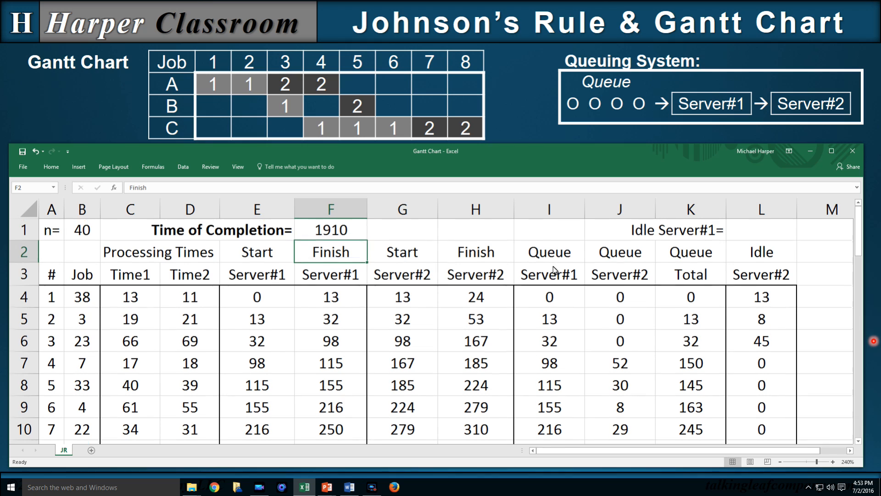
Step: Calculate the Server#1 idle time in L1 with =H43-F43
left_click(735, 232)
type("=")
left_click_drag(862, 246, 861, 424)
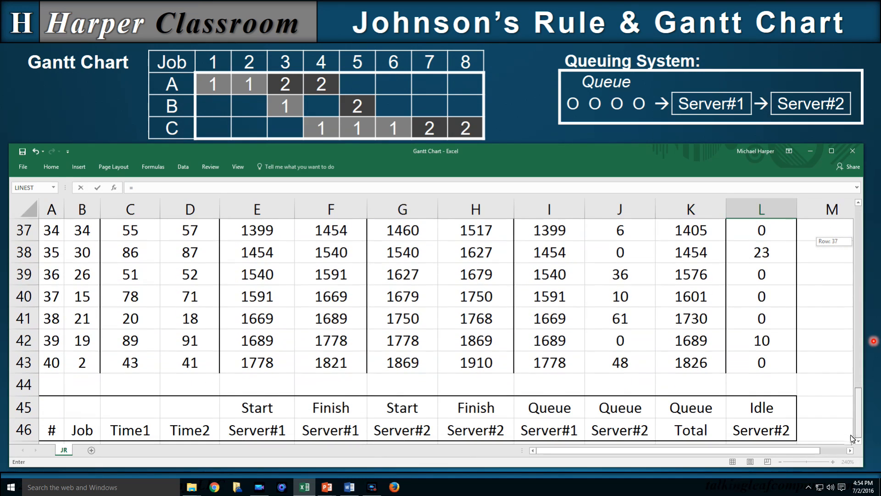
left_click(479, 369)
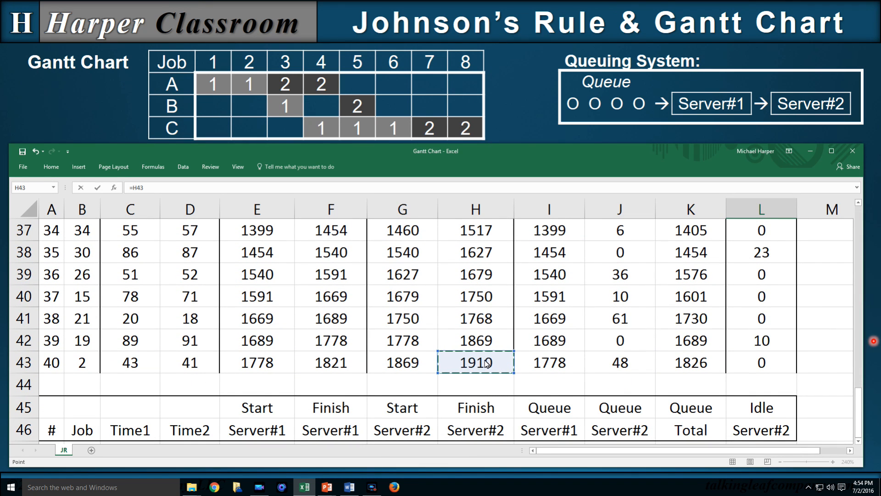
type("-")
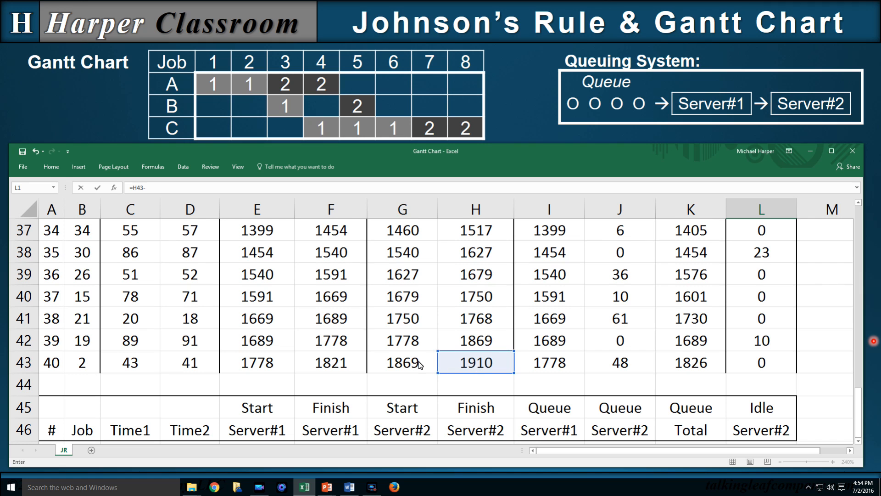
left_click(335, 366)
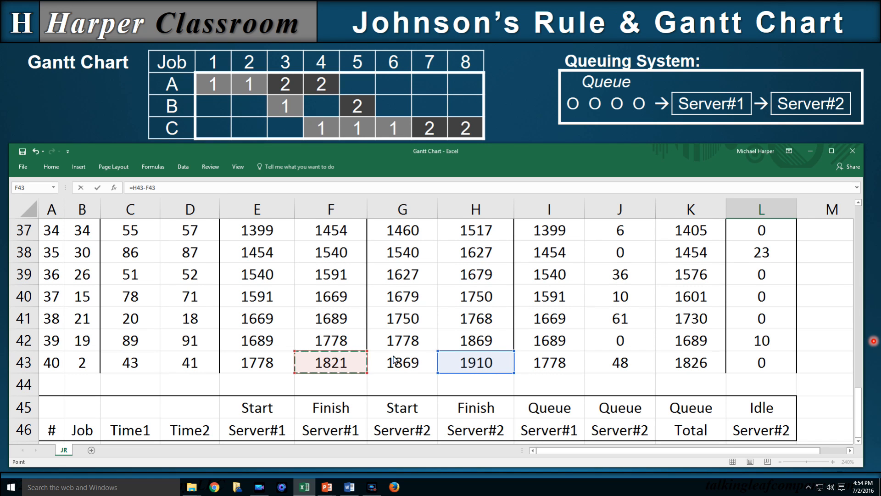
key("Return")
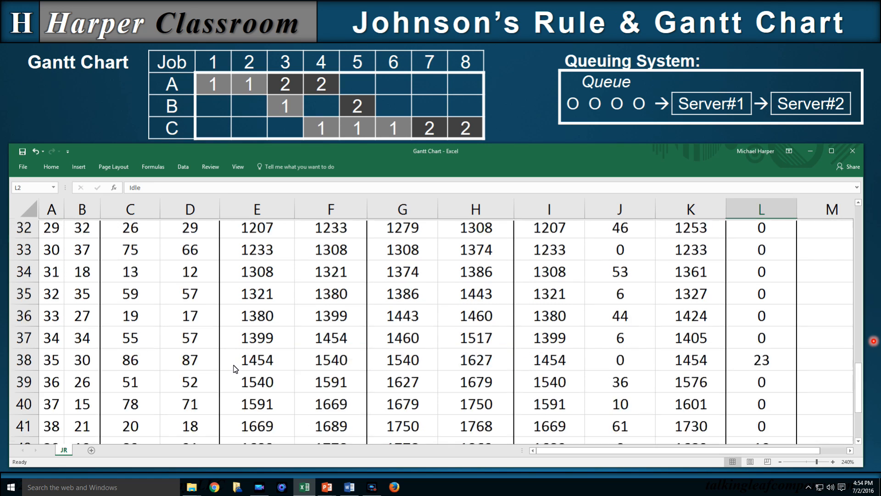
scroll(721, 284, "up", 1)
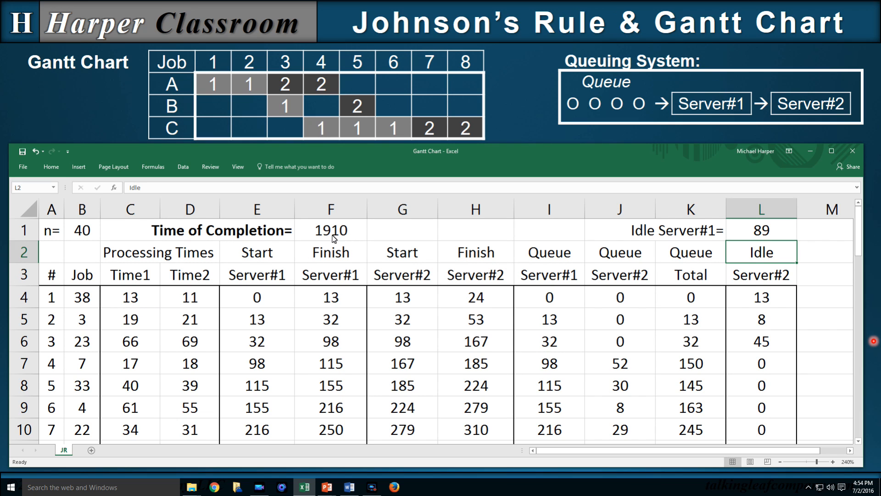
Step: Record the completion time as the fixed value 1910 in H1
left_click(475, 235)
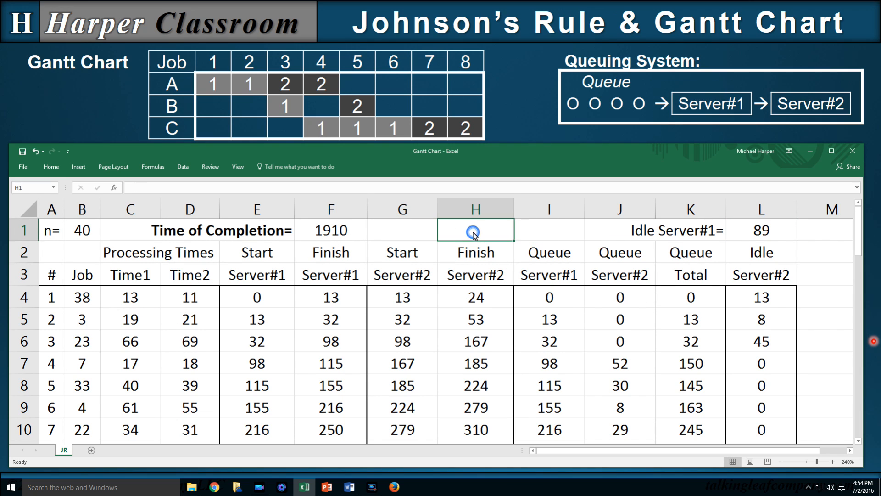
type("1910")
key("Return")
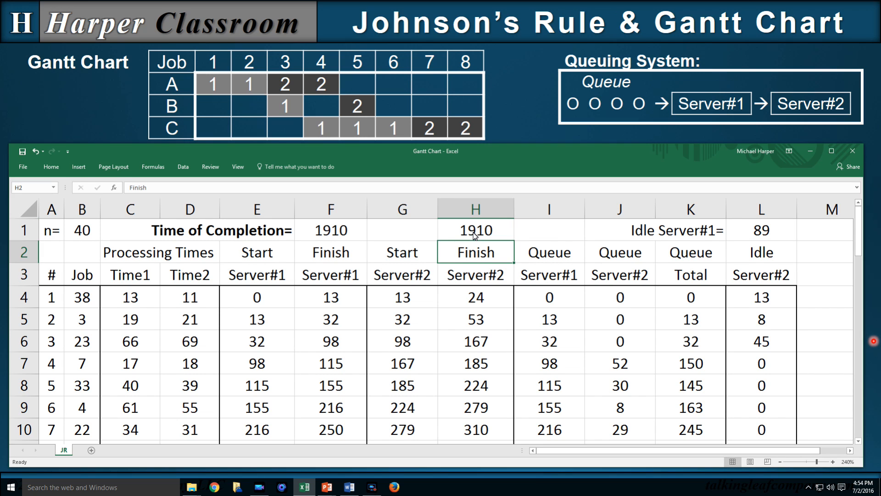
Step: Insert a blank column before the Server#1 start column and label it E/L in E3
left_click(257, 209)
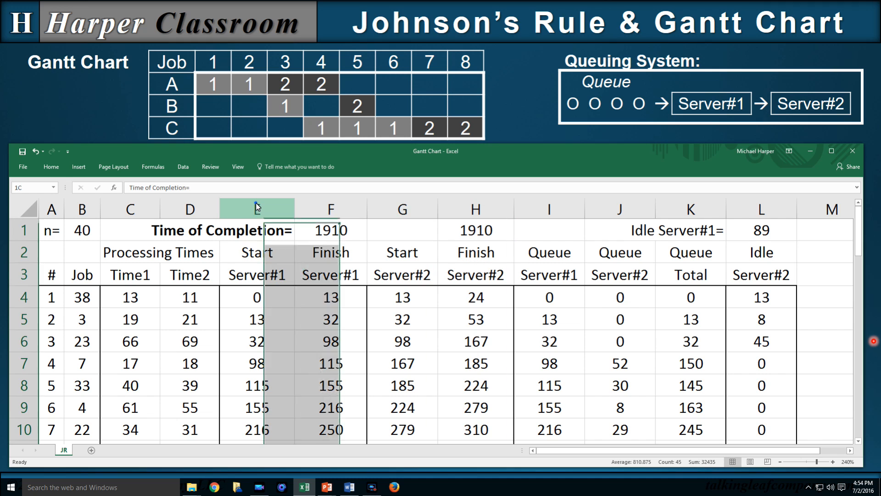
key("ctrl+plus")
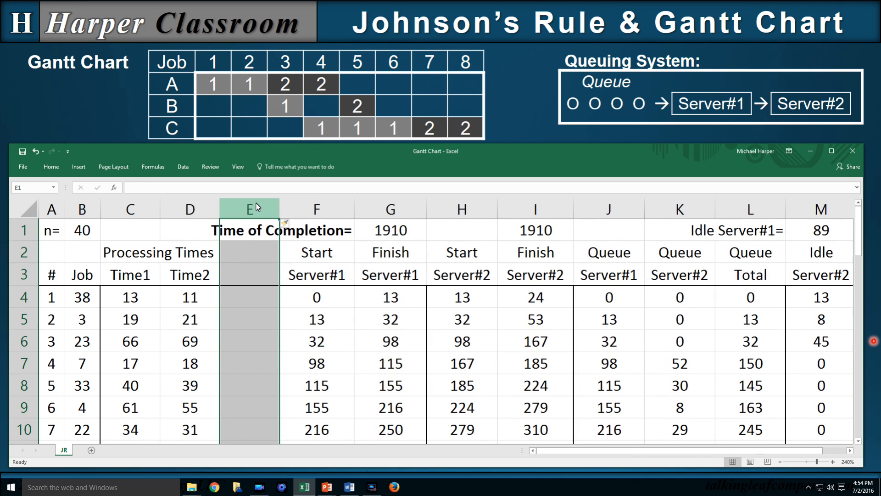
left_click(259, 273)
type("E/L")
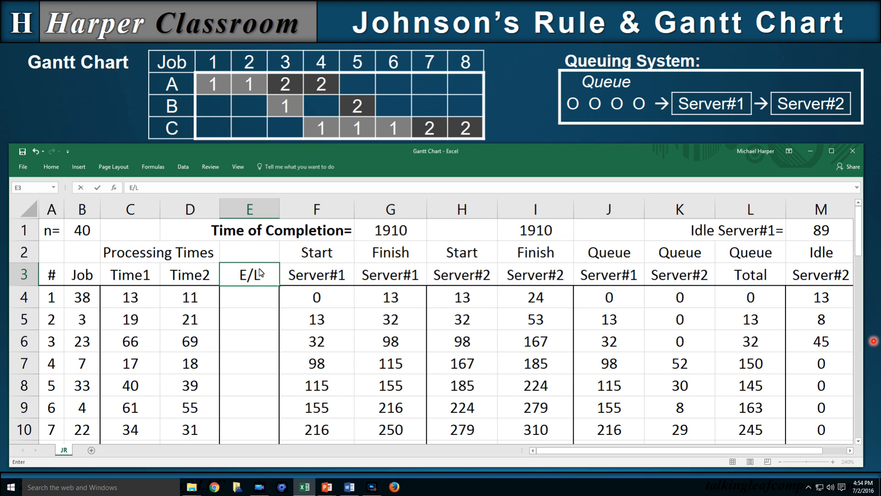
key("Return")
Step: Classify each job with =IF(C4<D4,"E","L") in E4 and fill the formula down through row 43
type("=if(")
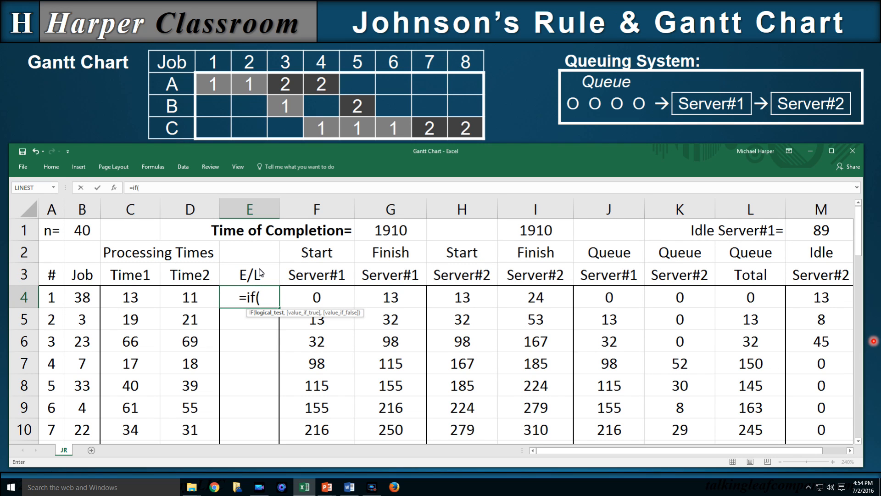
left_click(147, 305)
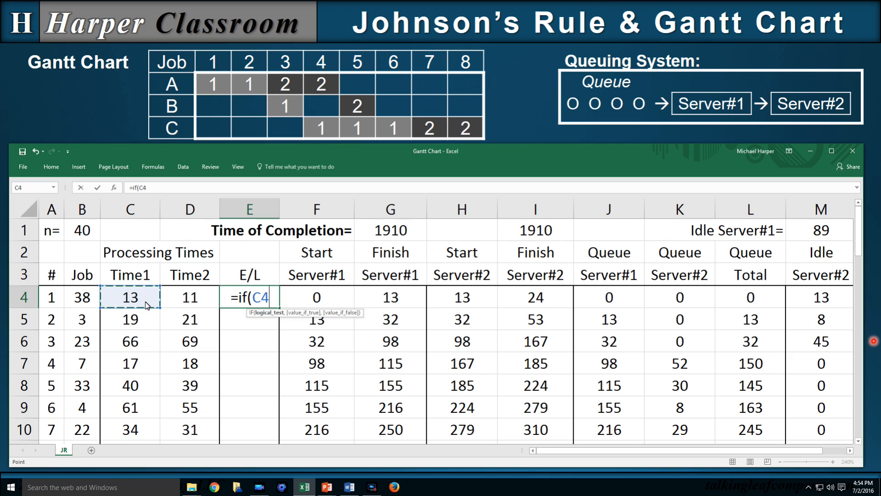
type("<")
left_click(186, 294)
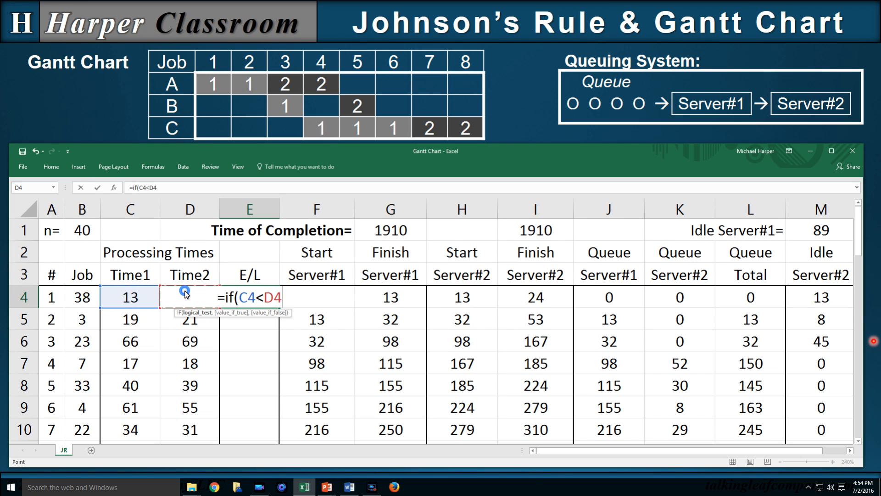
type(",\"E\",\"L\")")
key("Return")
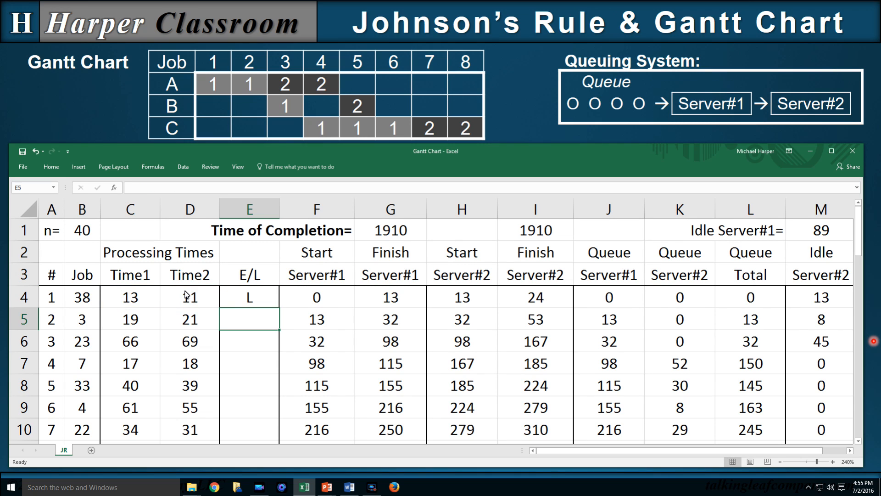
left_click(250, 299)
left_click_drag(278, 307, 291, 404)
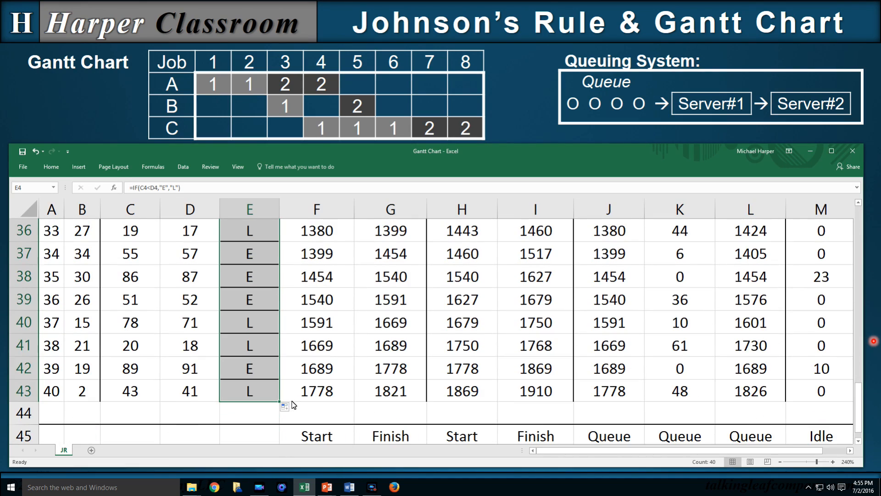
Step: Sort the job data B3:E43, with headers, by E/L from A to Z and by Time1 from smallest to largest
scroll(294, 377, "up", 9)
scroll(294, 367, "up", 3)
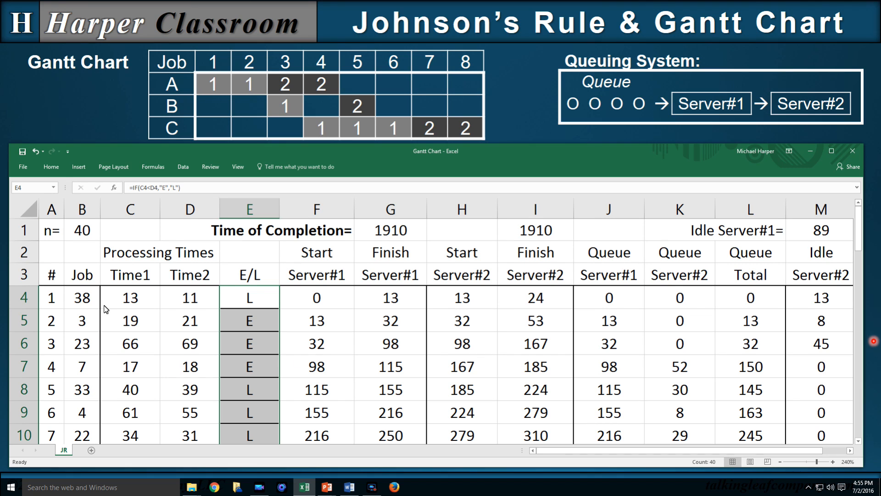
left_click_drag(84, 282, 258, 401)
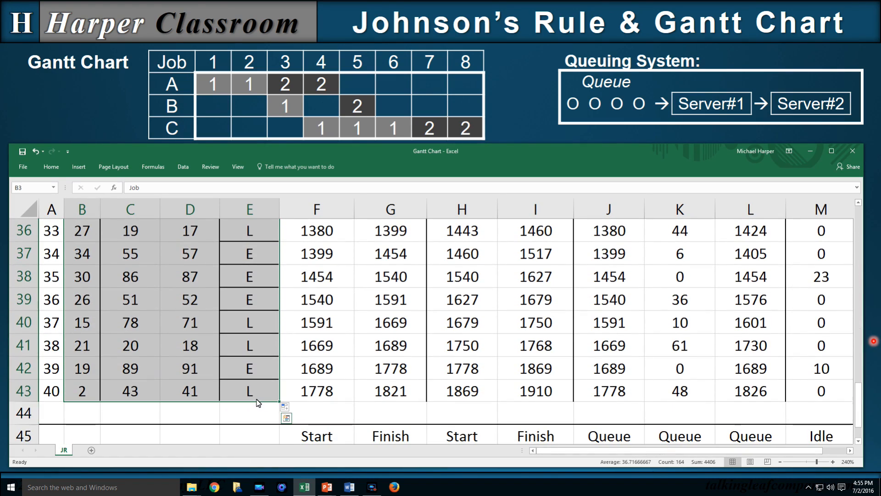
scroll(239, 351, "up", 2)
scroll(244, 340, "up", 10)
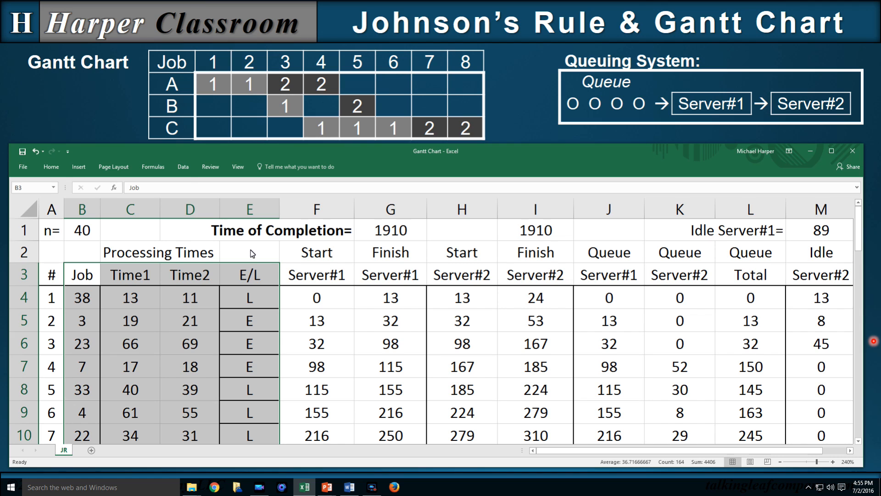
left_click(184, 167)
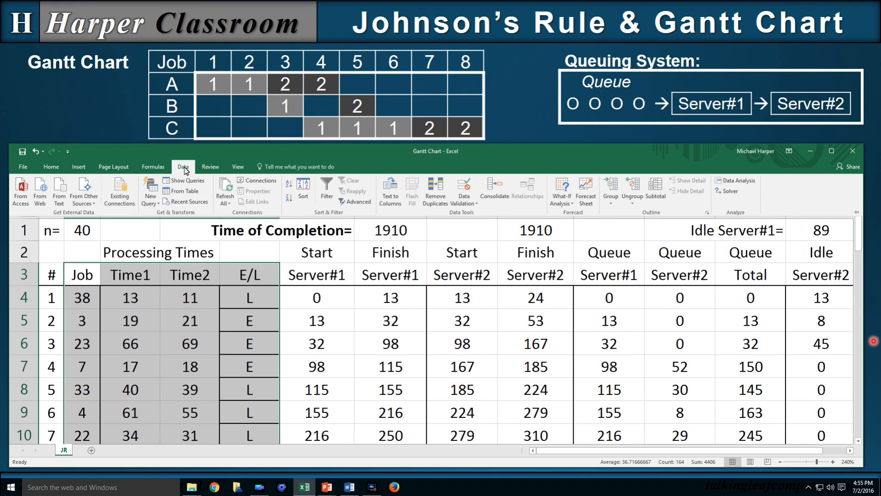
left_click(303, 191)
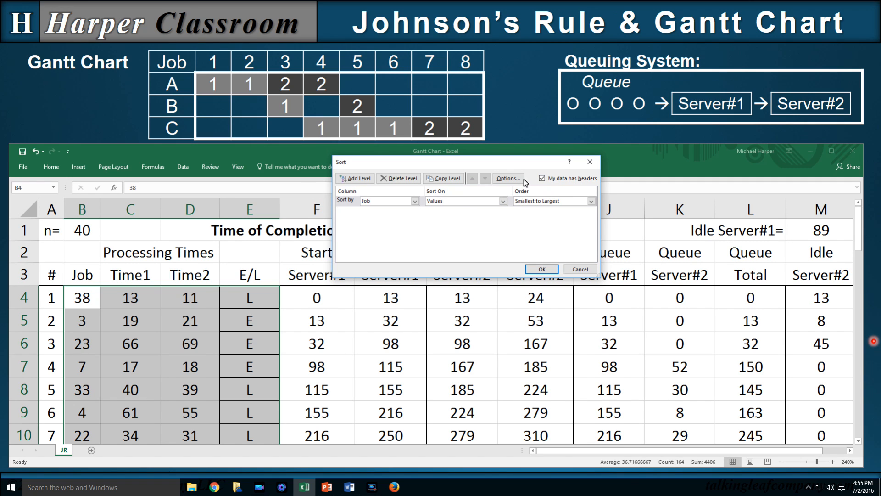
left_click(415, 201)
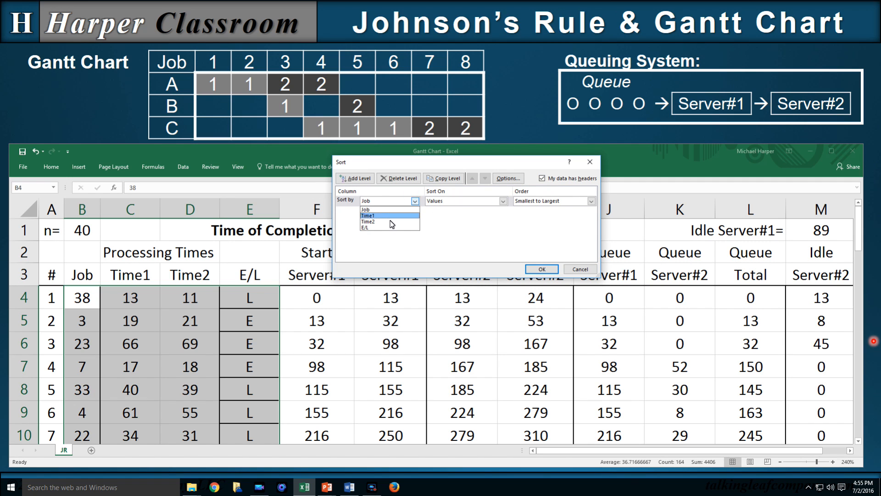
left_click(384, 228)
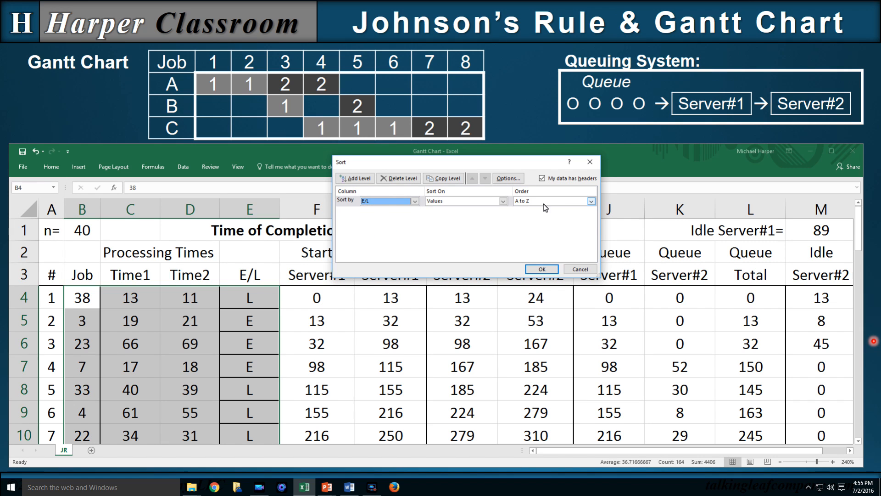
left_click(356, 178)
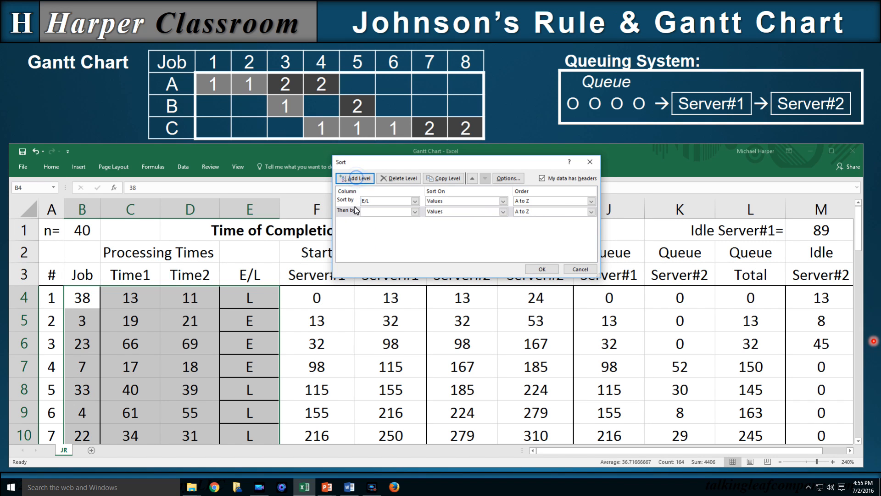
left_click(416, 213)
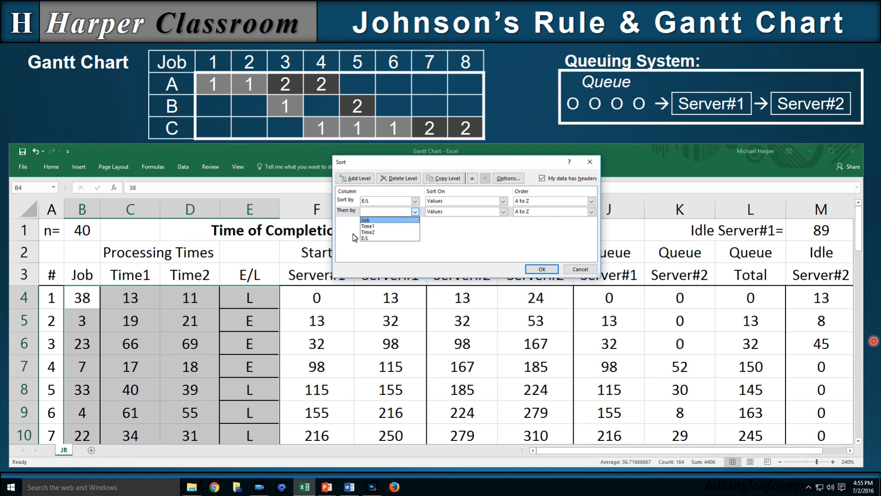
left_click(370, 226)
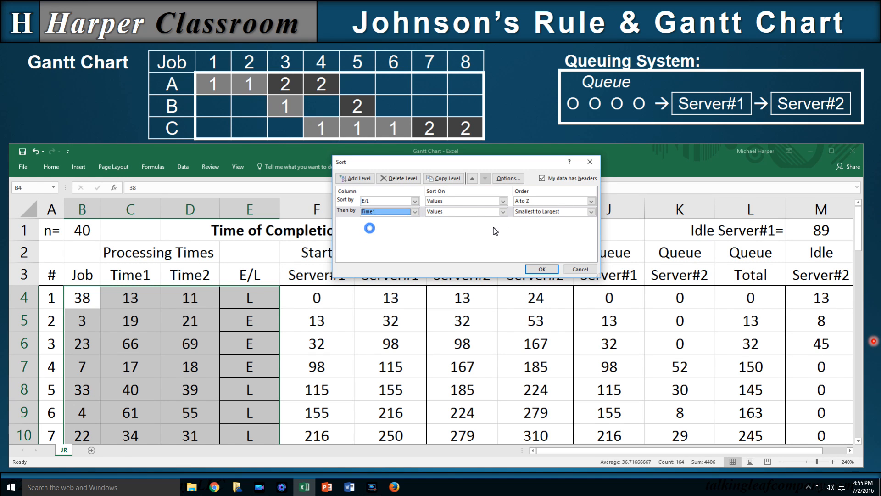
left_click(542, 269)
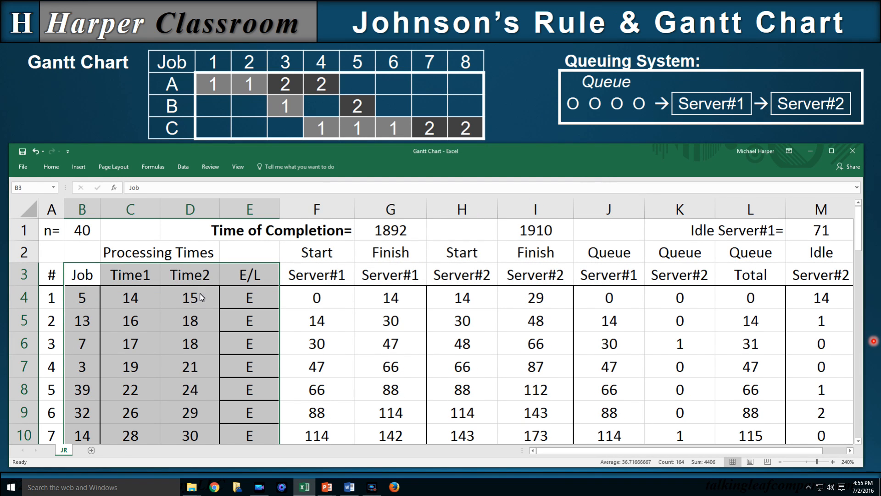
Step: Sort the L jobs in B23:D43, without headers, by column D from largest to smallest
scroll(200, 298, "down", 5)
scroll(237, 297, "down", 2)
scroll(248, 283, "up", 1)
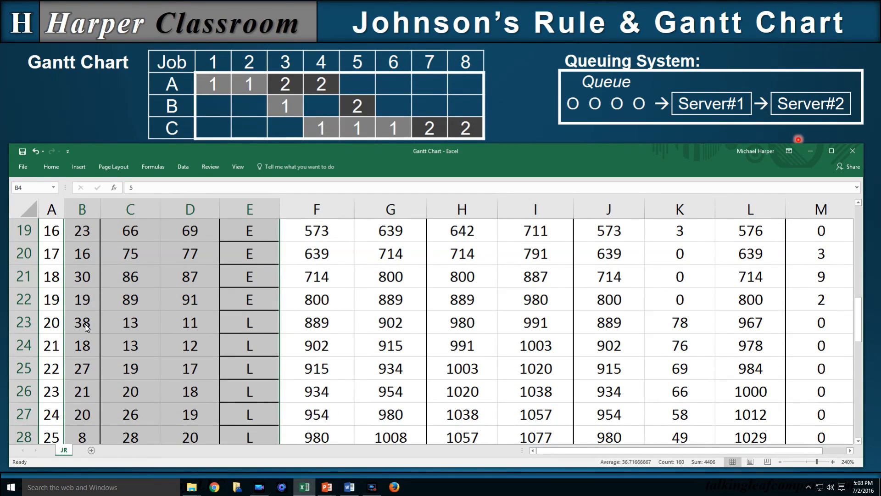
left_click_drag(85, 327, 190, 402)
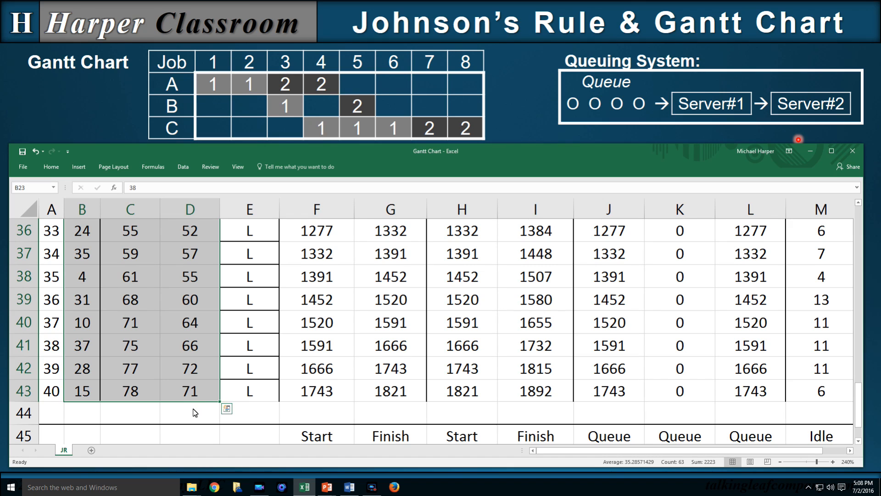
left_click(183, 168)
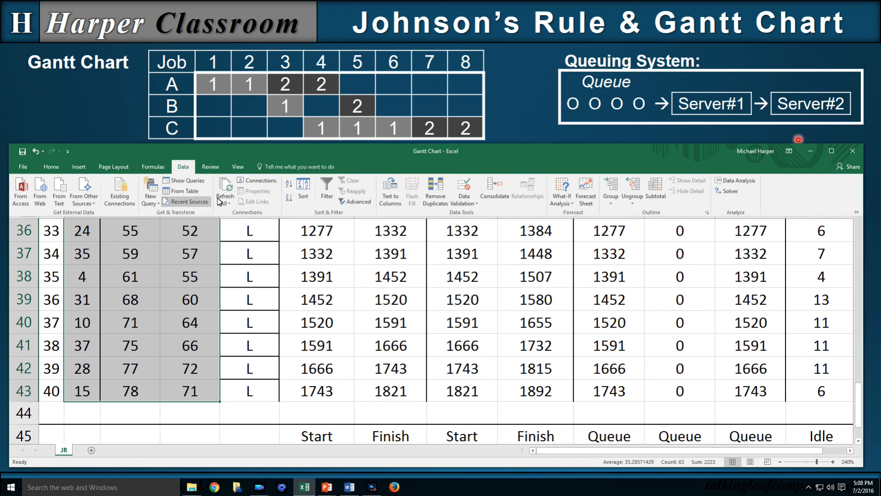
left_click(303, 188)
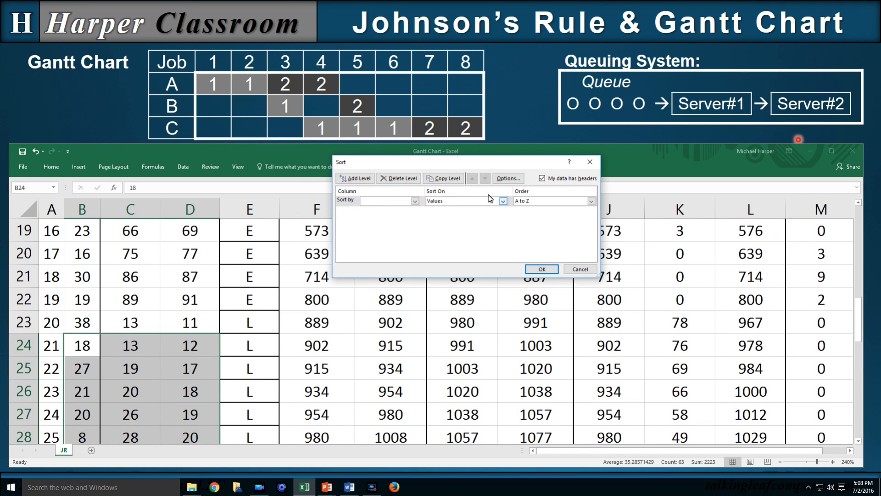
left_click(542, 179)
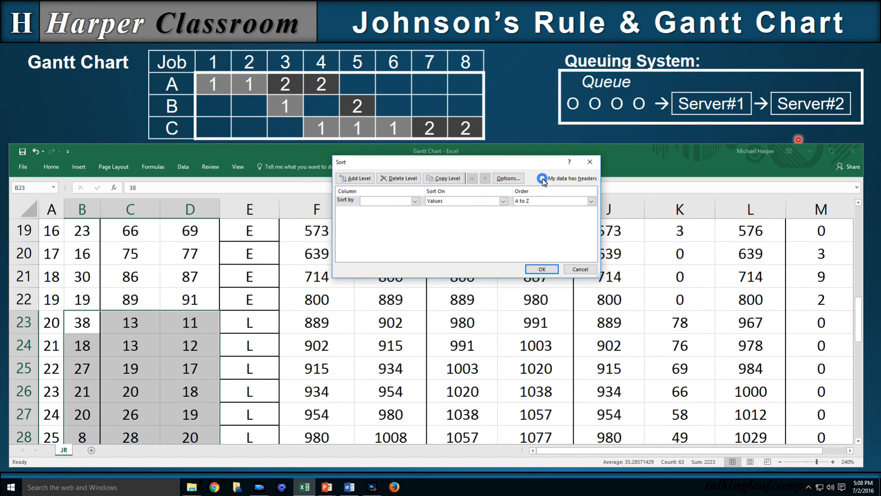
left_click(415, 202)
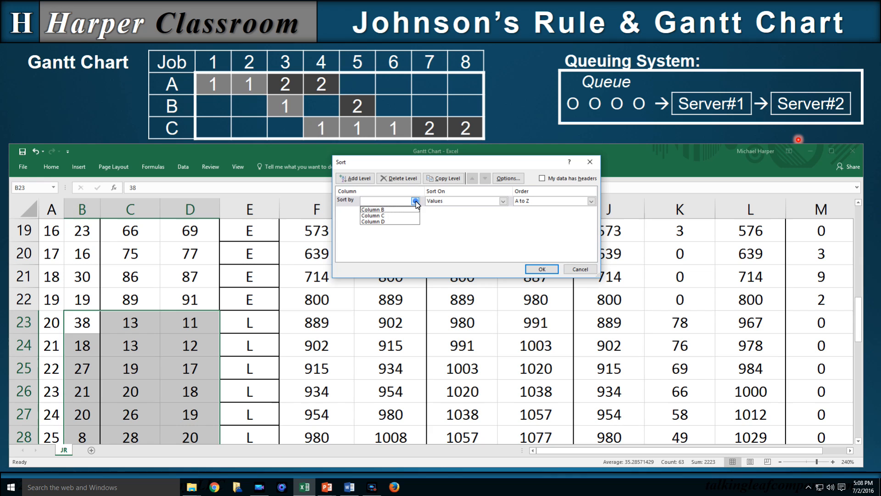
left_click(400, 221)
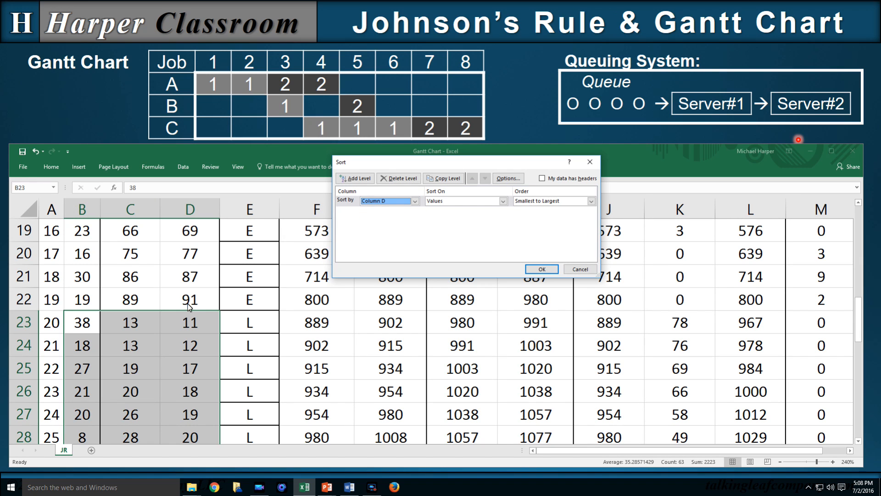
left_click(590, 203)
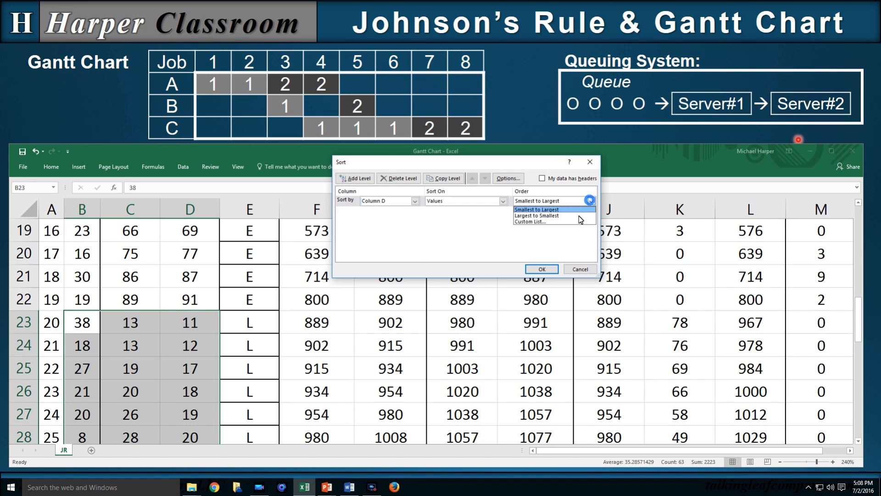
left_click(580, 216)
left_click(543, 269)
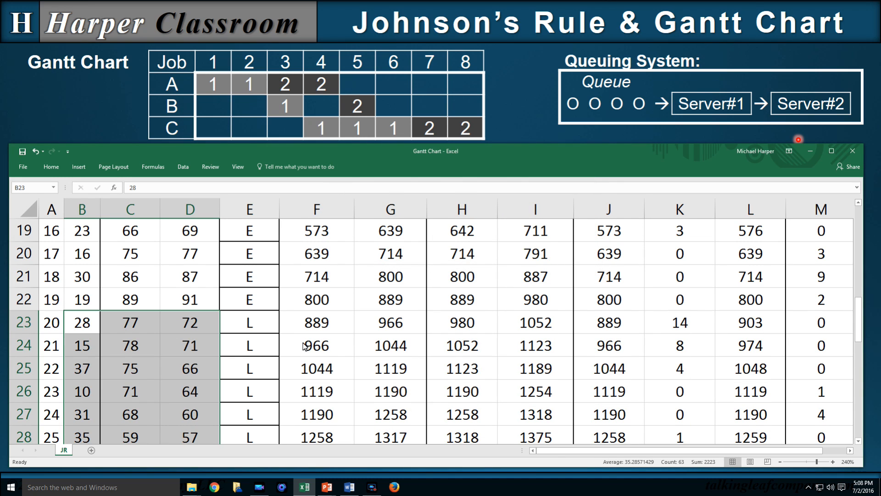
Step: Check the Time of Completion and Server#1 idle time in row 1, and minimize the workbook window
scroll(293, 329, "up", 4)
scroll(293, 330, "up", 2)
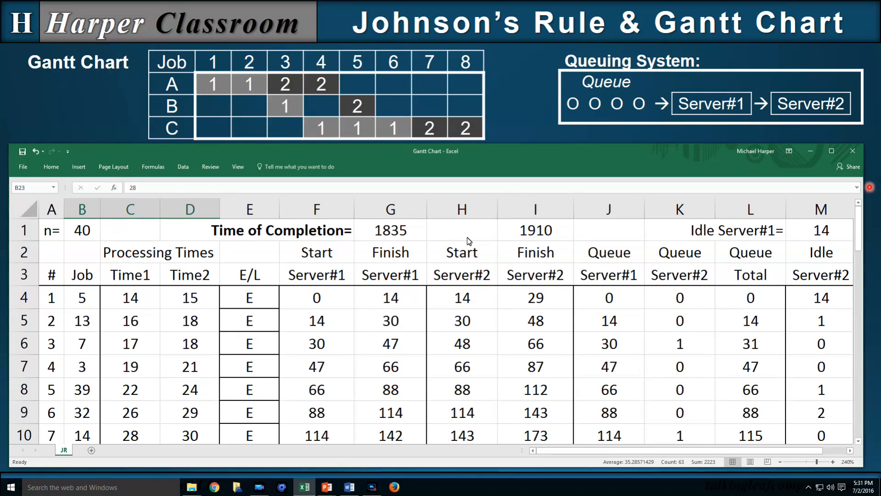
left_click(468, 238)
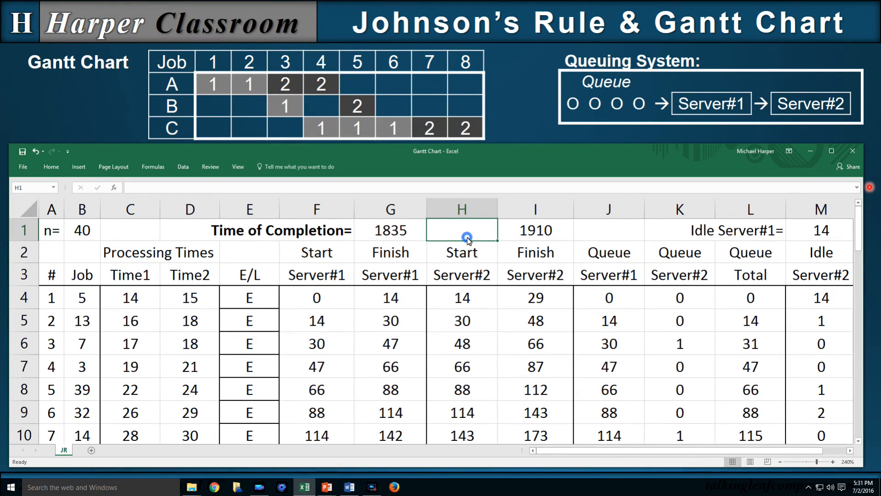
left_click(811, 153)
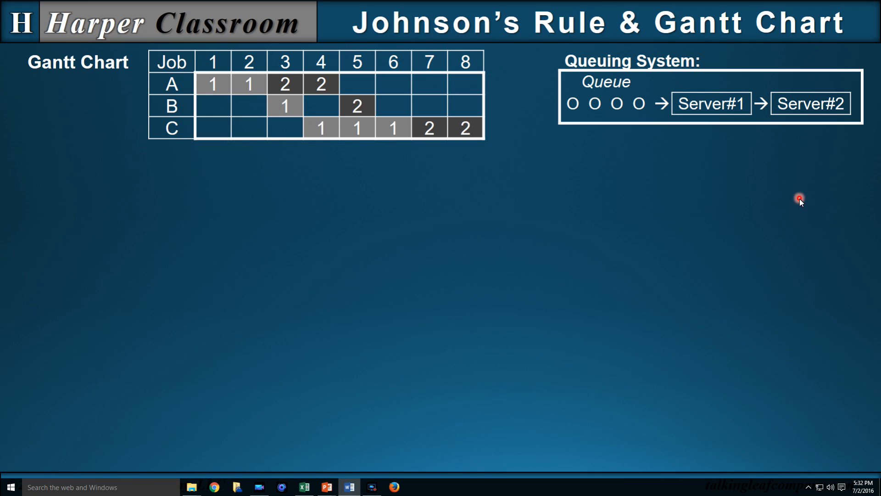